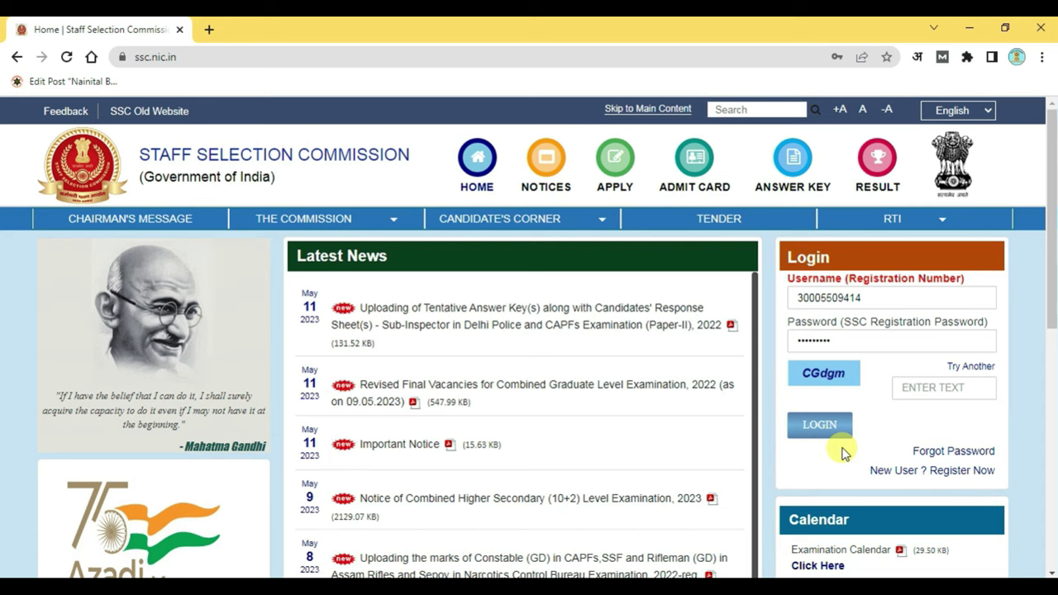
Open the New User registration form and look through the Basic Details fields.
{"action": "left_click", "coordinate": [964, 477]}
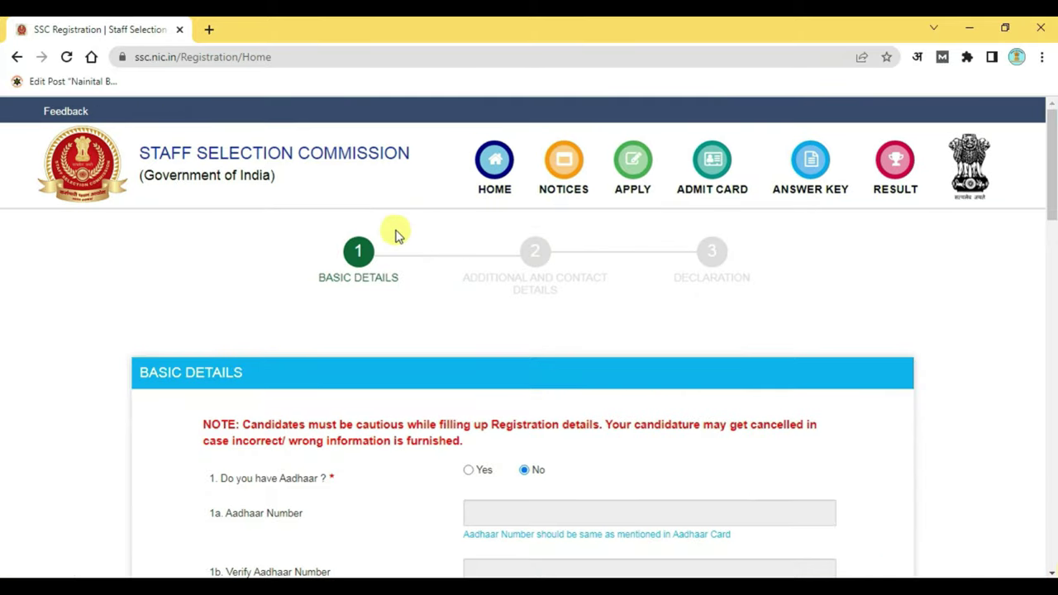
{"action": "scroll", "coordinate": [406, 251], "scroll_direction": "down", "scroll_amount": 2}
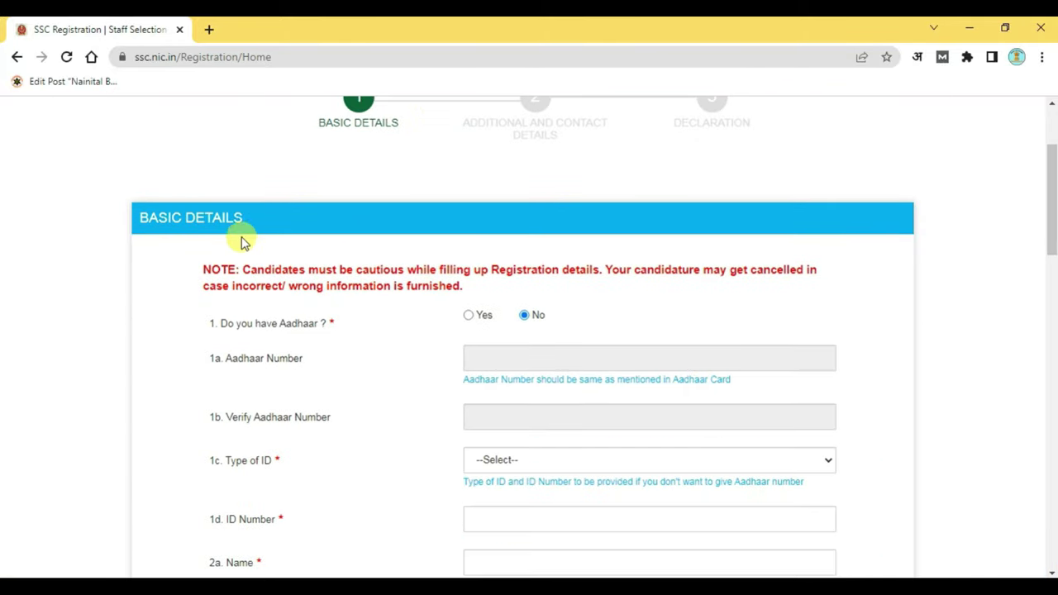
{"action": "scroll", "coordinate": [504, 249], "scroll_direction": "up", "scroll_amount": 2}
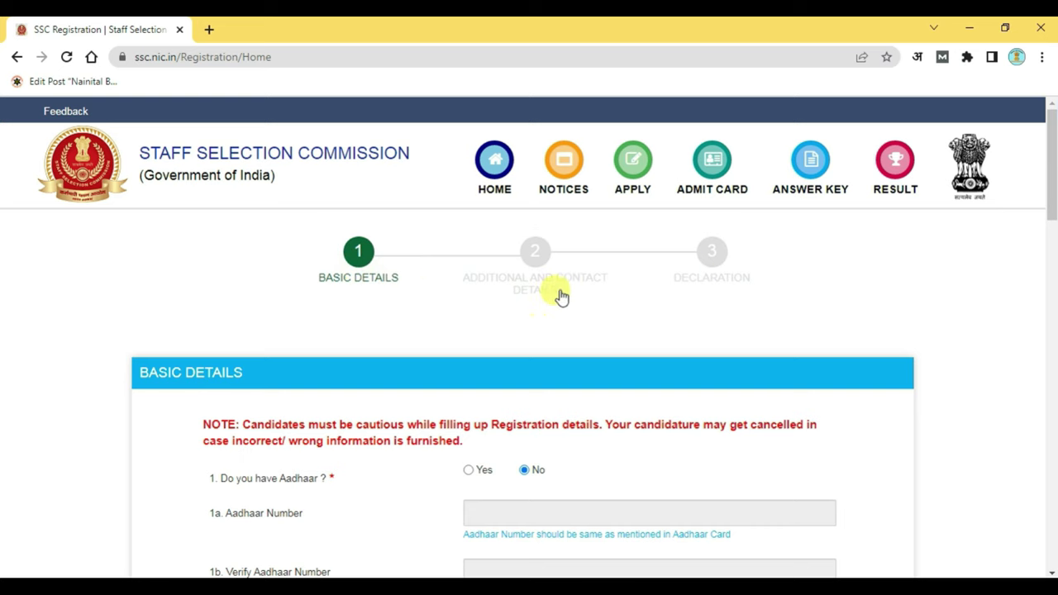
{"action": "scroll", "coordinate": [570, 314], "scroll_direction": "down", "scroll_amount": 2}
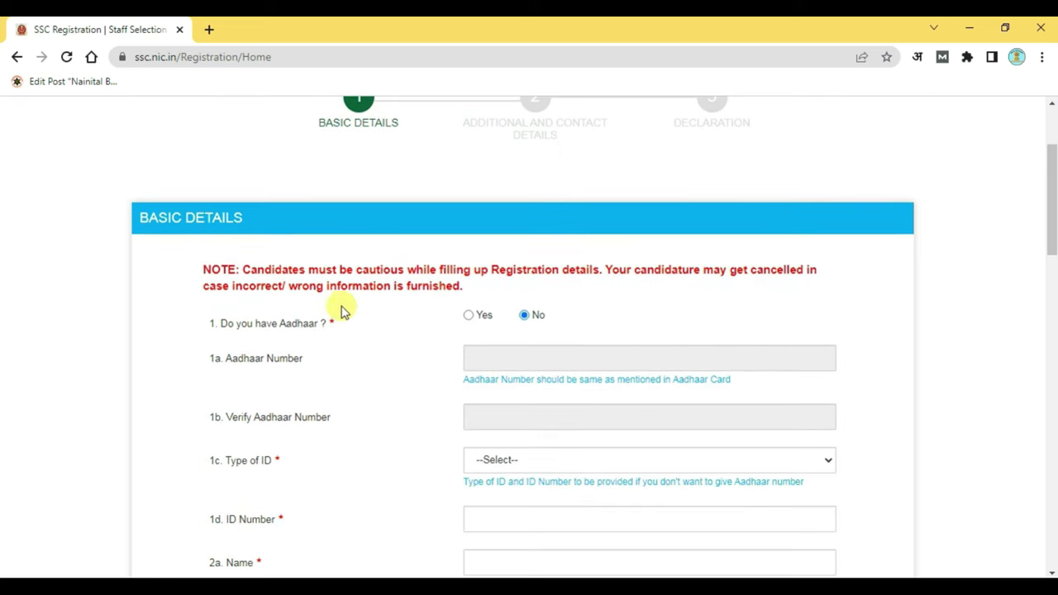
{"action": "scroll", "coordinate": [347, 339], "scroll_direction": "down", "scroll_amount": 1}
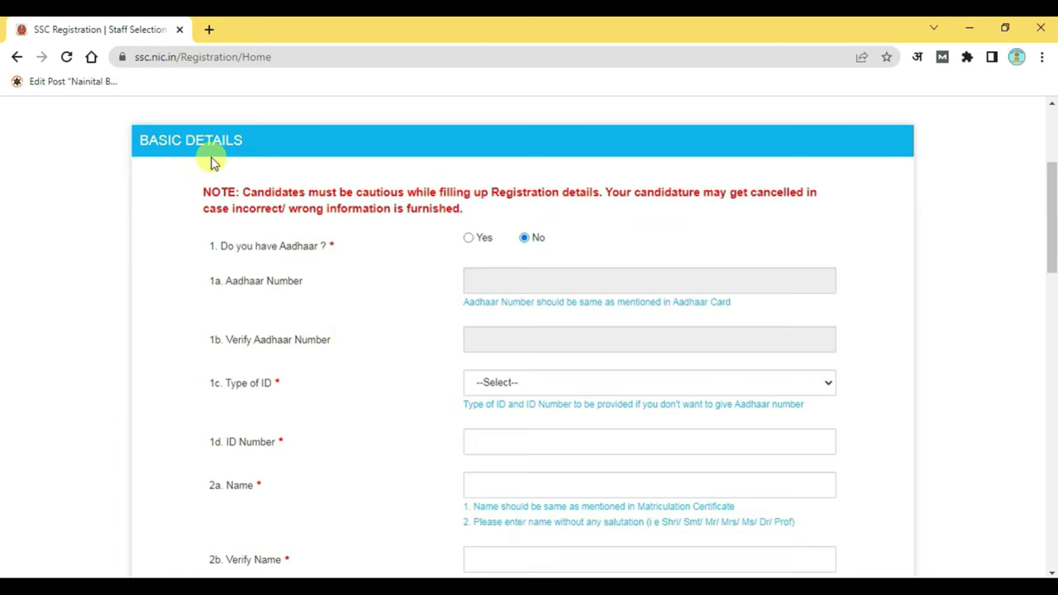
{"action": "scroll", "coordinate": [334, 191], "scroll_direction": "down", "scroll_amount": 1}
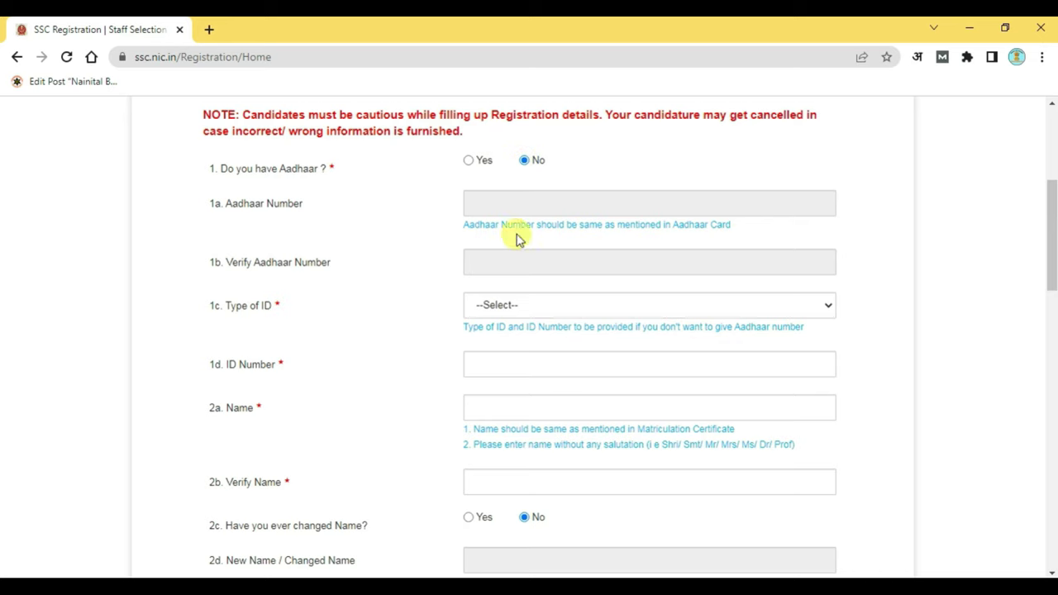
View the Type of ID choices without picking one, then answer Yes to having an Aadhaar.
{"action": "left_click", "coordinate": [519, 306]}
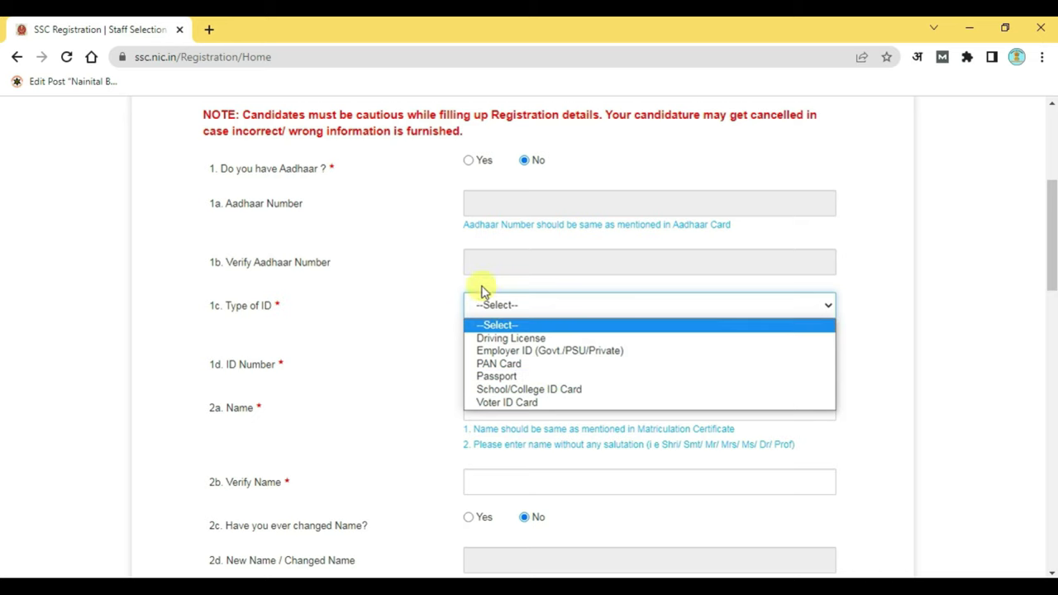
{"action": "left_click", "coordinate": [425, 168]}
{"action": "scroll", "coordinate": [480, 248], "scroll_direction": "up", "scroll_amount": 1}
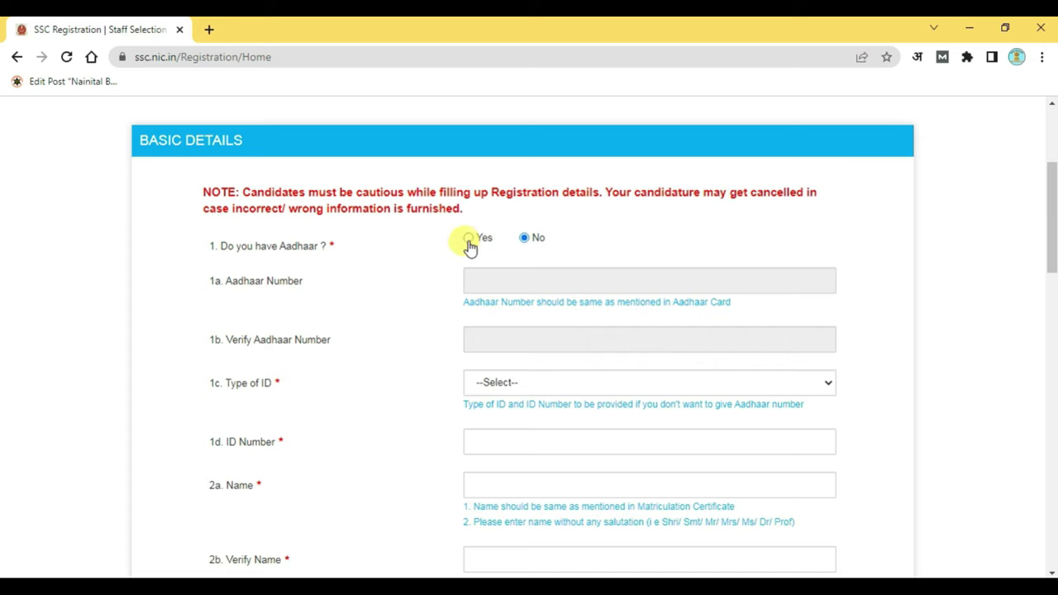
{"action": "left_click", "coordinate": [469, 239]}
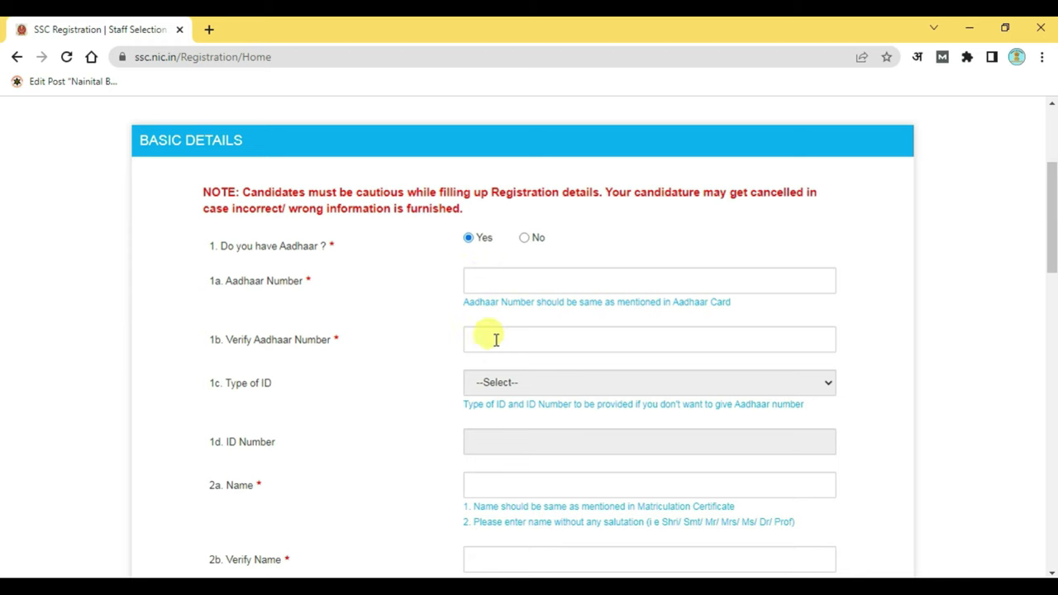
Scroll down the Basic Details form to the Matriculation details section.
{"action": "scroll", "coordinate": [546, 335], "scroll_direction": "down", "scroll_amount": 1}
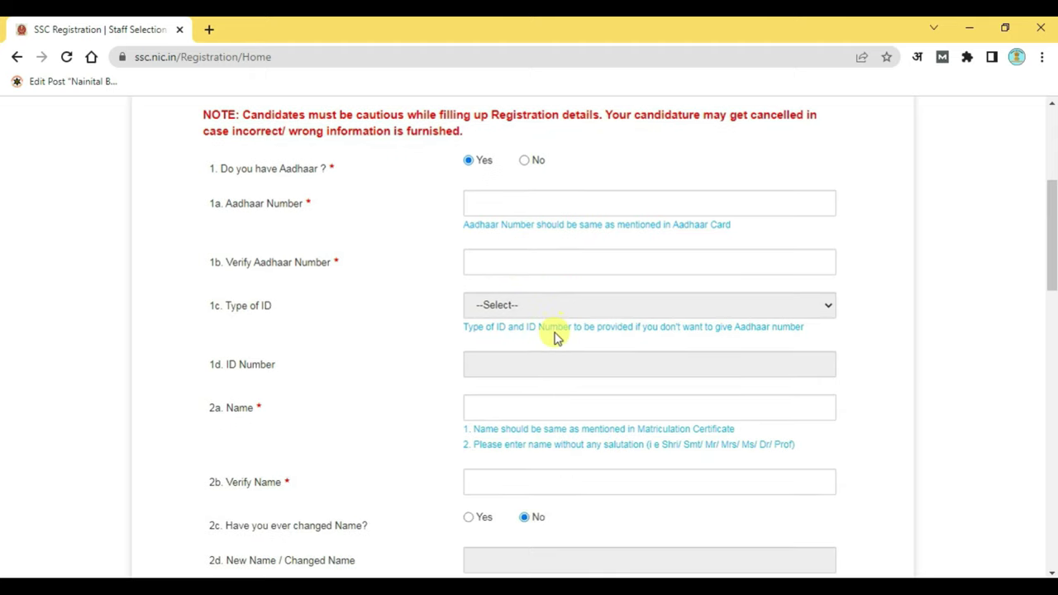
{"action": "scroll", "coordinate": [385, 326], "scroll_direction": "down", "scroll_amount": 1}
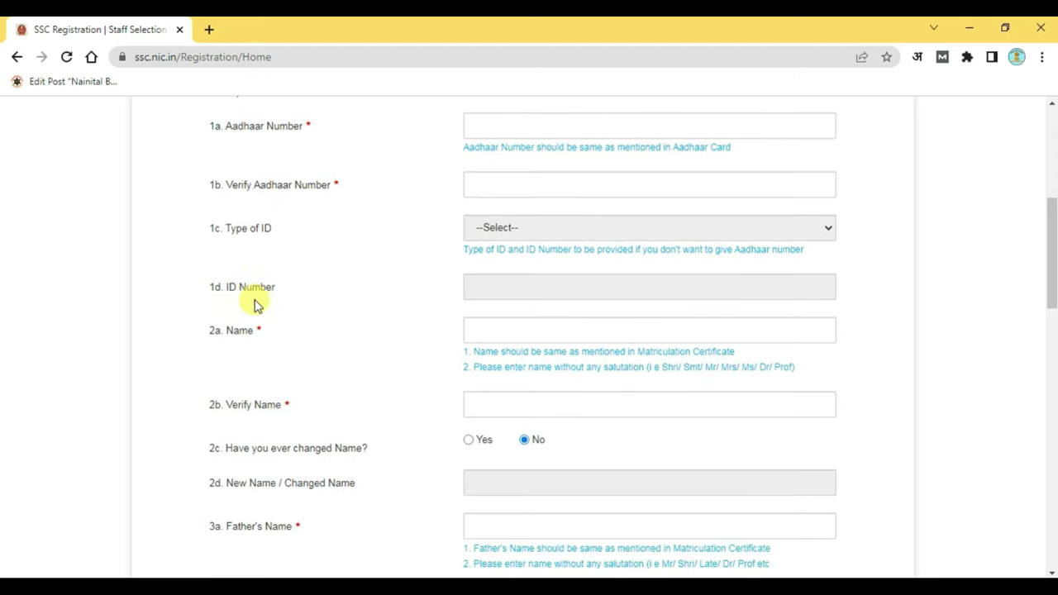
{"action": "scroll", "coordinate": [252, 301], "scroll_direction": "down", "scroll_amount": 1}
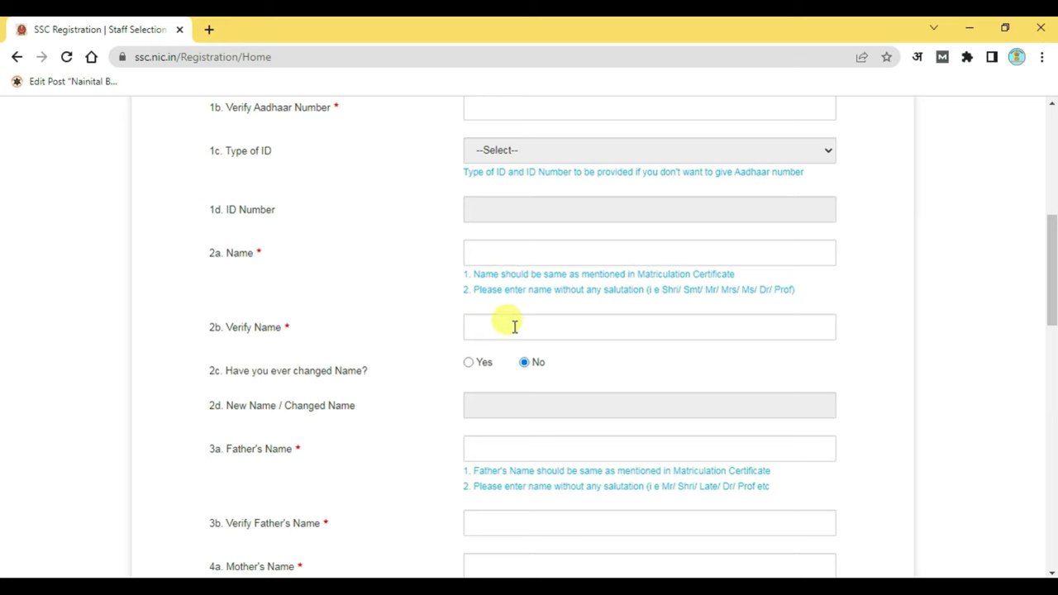
{"action": "scroll", "coordinate": [512, 326], "scroll_direction": "down", "scroll_amount": 1}
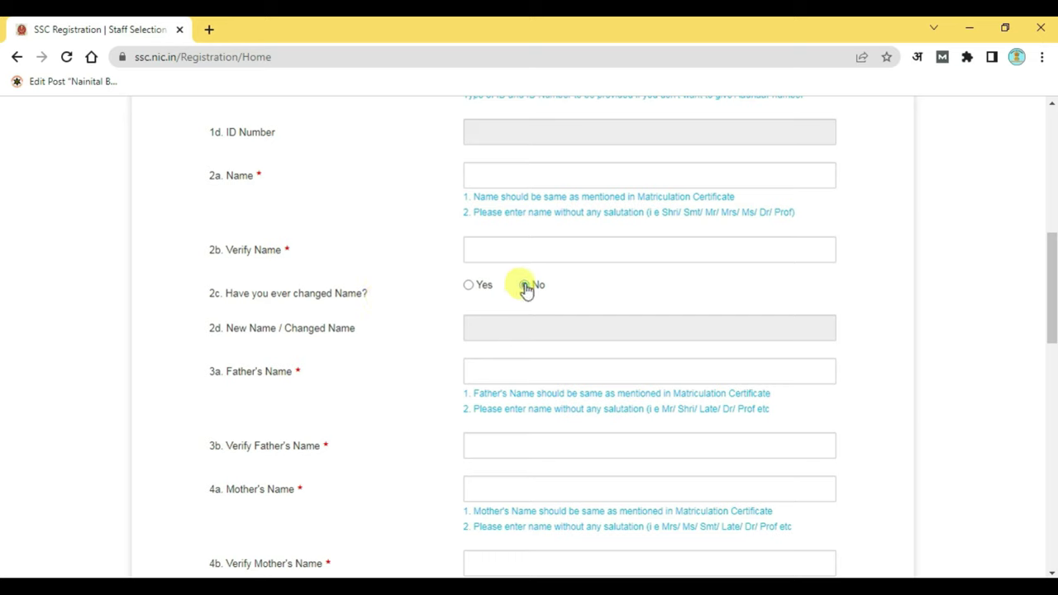
{"action": "scroll", "coordinate": [521, 300], "scroll_direction": "down", "scroll_amount": 1}
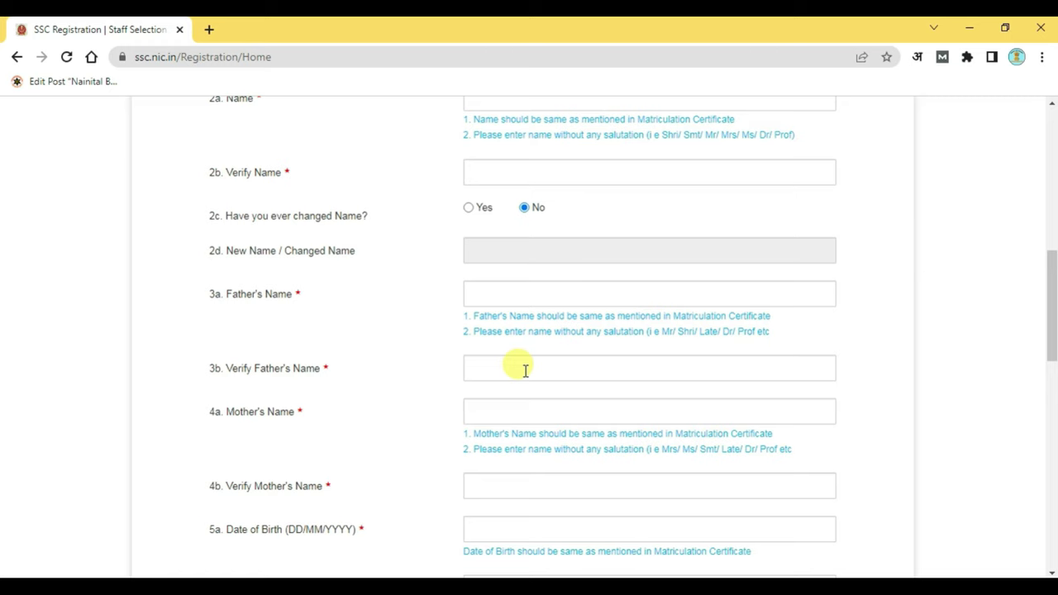
{"action": "scroll", "coordinate": [517, 370], "scroll_direction": "down", "scroll_amount": 1}
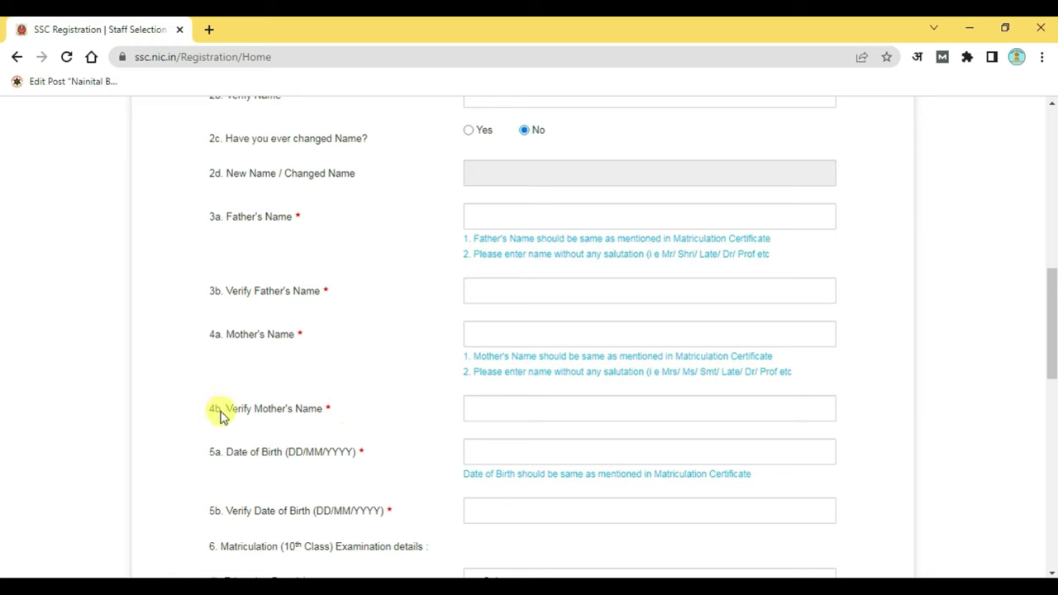
{"action": "scroll", "coordinate": [570, 410], "scroll_direction": "down", "scroll_amount": 1}
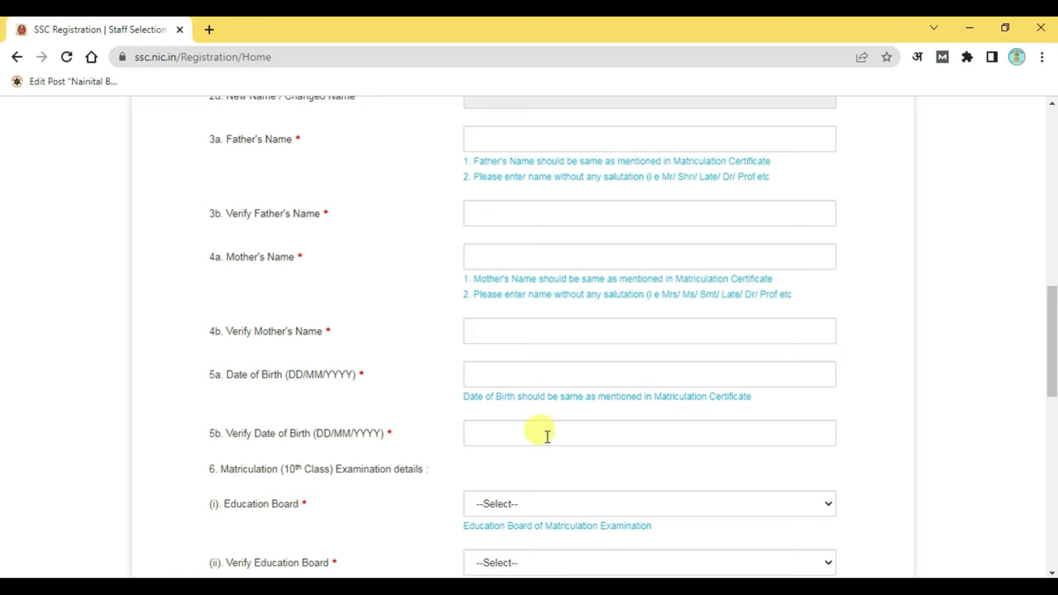
{"action": "scroll", "coordinate": [546, 434], "scroll_direction": "down", "scroll_amount": 2}
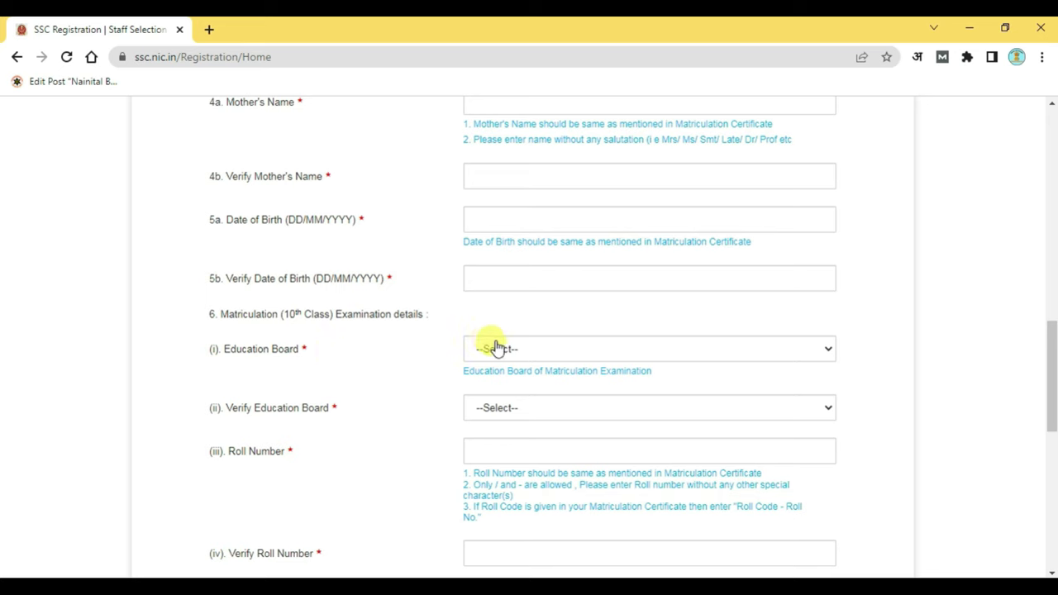
{"action": "left_click", "coordinate": [559, 354]}
{"action": "scroll", "coordinate": [584, 236], "scroll_direction": "down", "scroll_amount": 10}
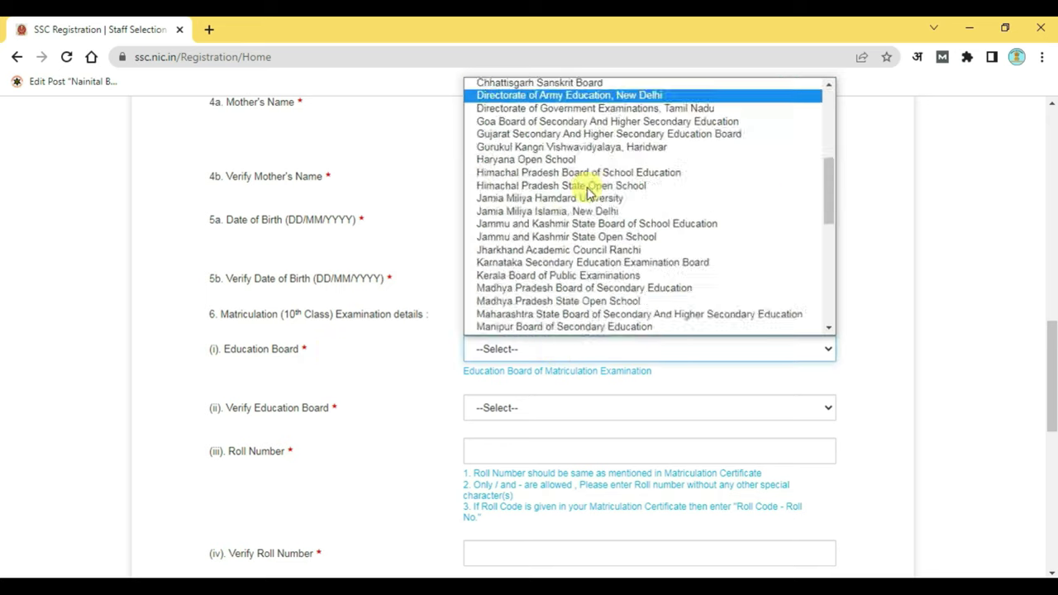
{"action": "scroll", "coordinate": [587, 239], "scroll_direction": "up", "scroll_amount": 10}
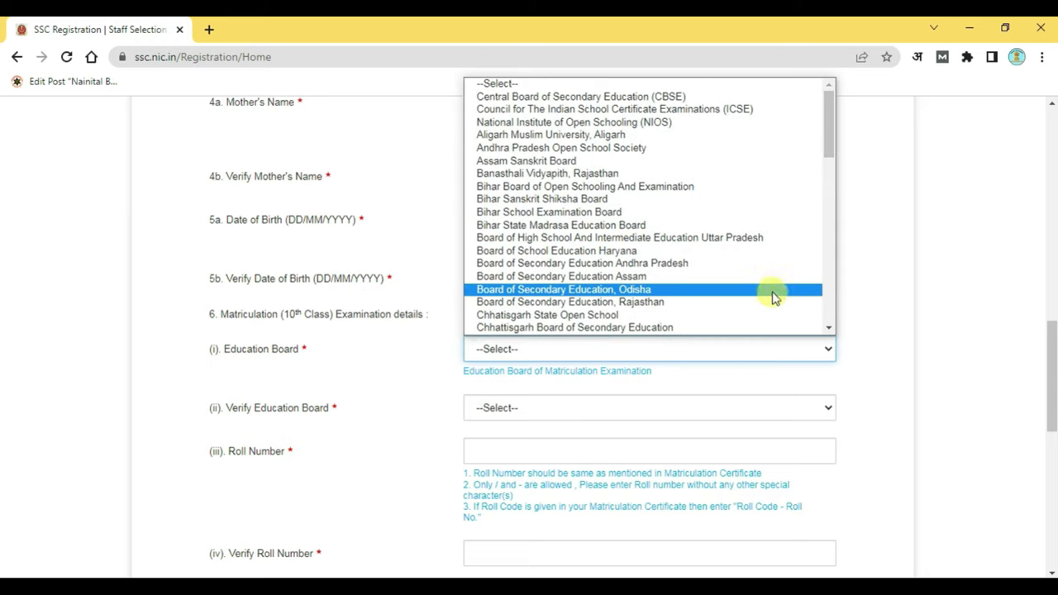
{"action": "left_click", "coordinate": [909, 313]}
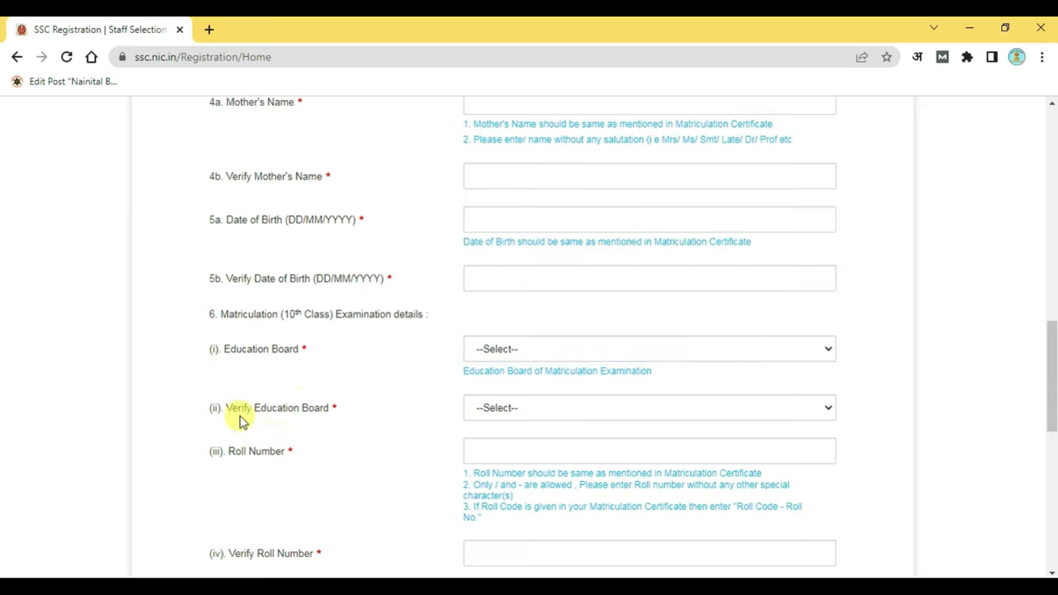
{"action": "left_click", "coordinate": [514, 411]}
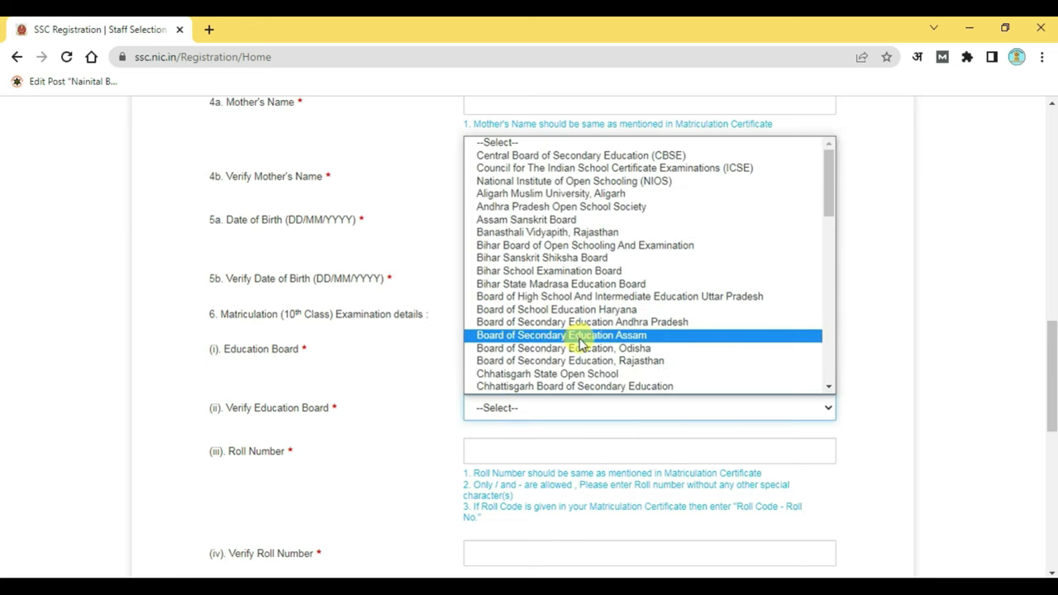
{"action": "left_click", "coordinate": [908, 352]}
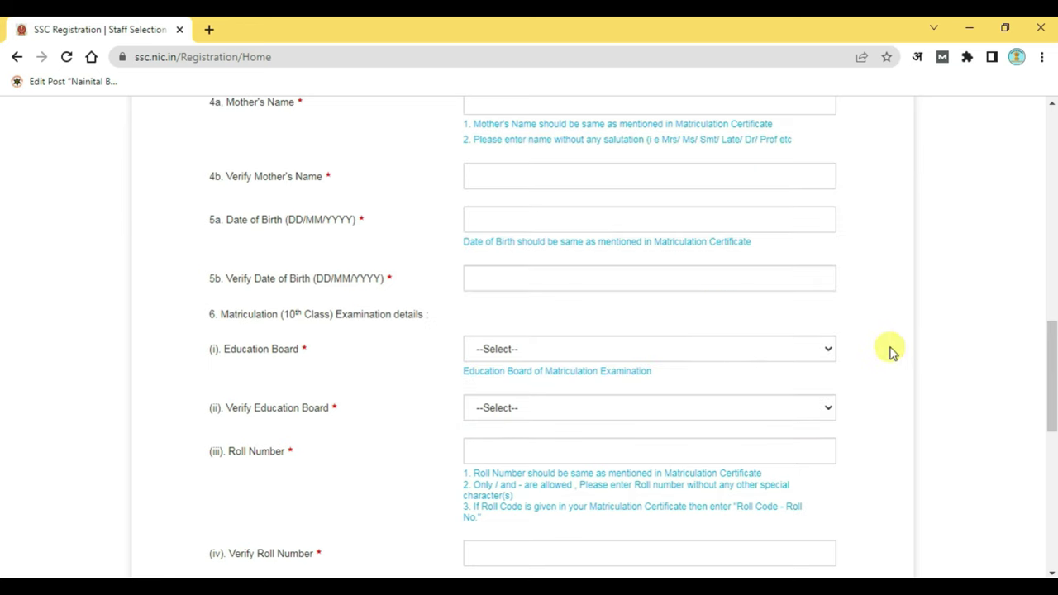
{"action": "scroll", "coordinate": [852, 390], "scroll_direction": "down", "scroll_amount": 1}
{"action": "scroll", "coordinate": [207, 355], "scroll_direction": "down", "scroll_amount": 1}
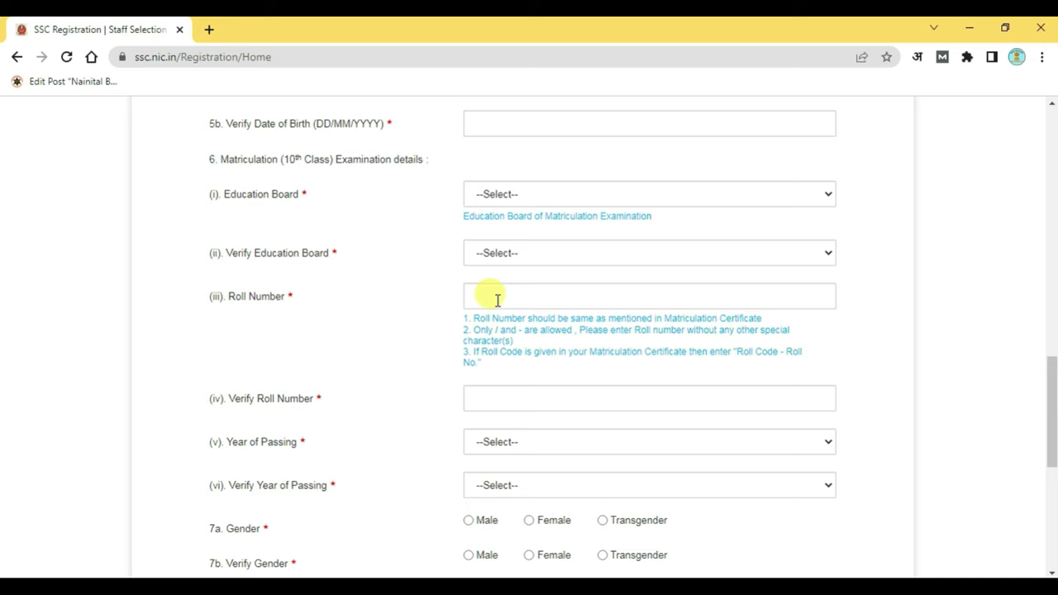
{"action": "scroll", "coordinate": [524, 402], "scroll_direction": "down", "scroll_amount": 1}
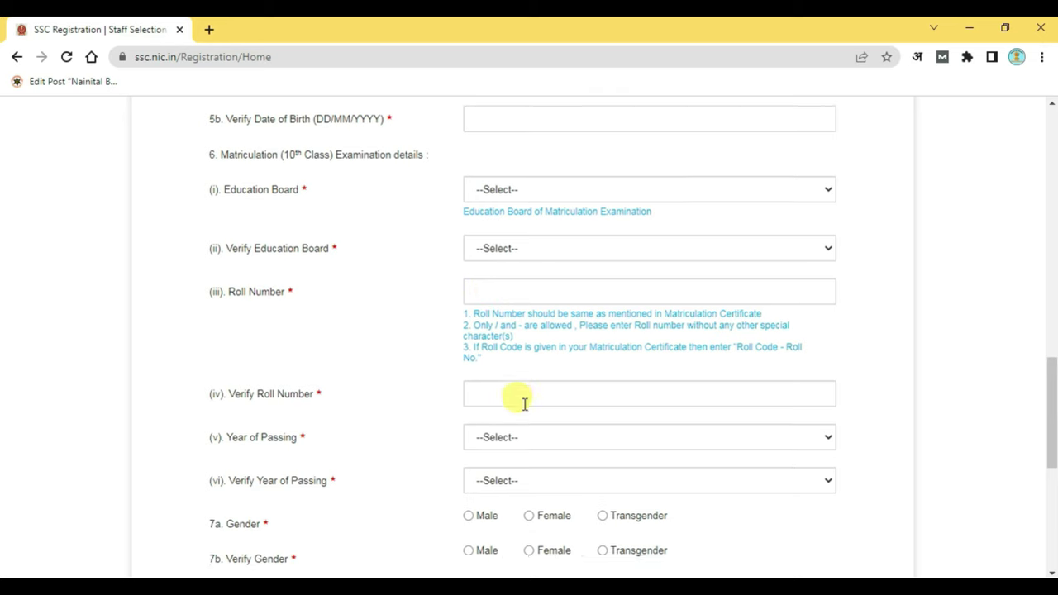
{"action": "scroll", "coordinate": [525, 403], "scroll_direction": "down", "scroll_amount": 2}
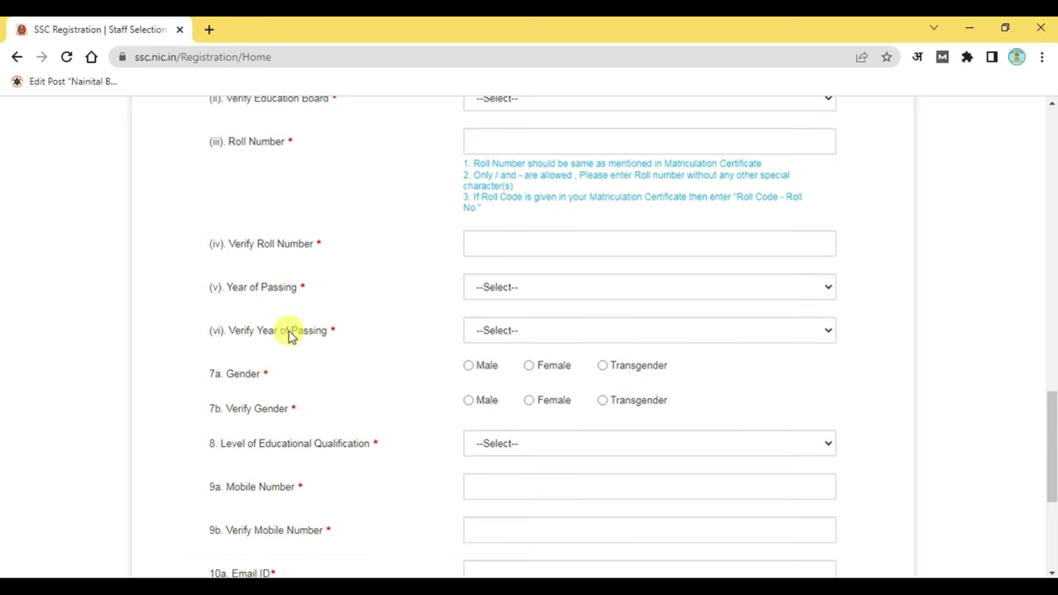
{"action": "left_click", "coordinate": [533, 290]}
{"action": "left_click", "coordinate": [381, 310]}
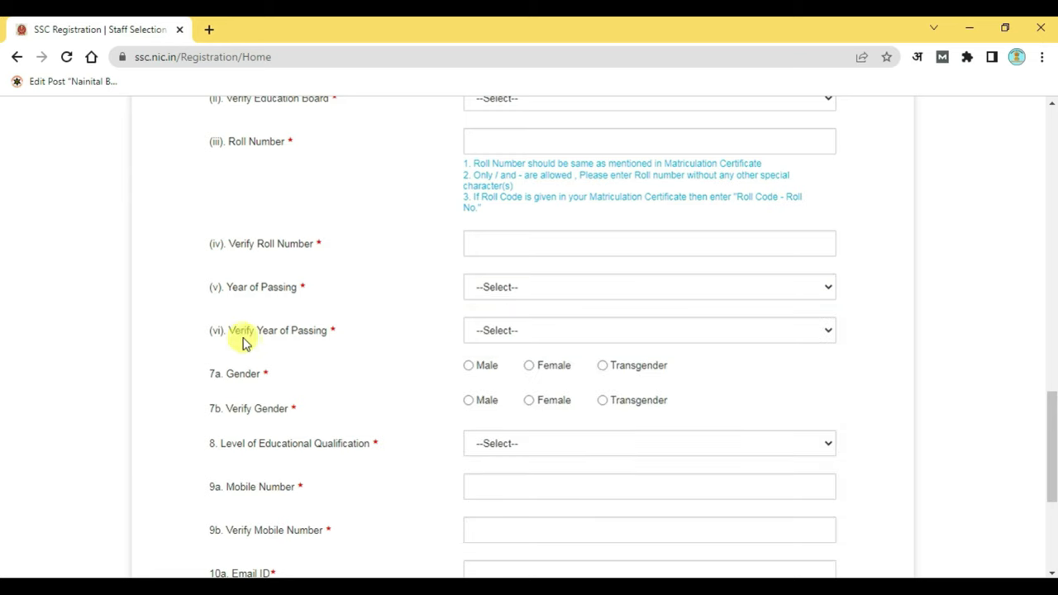
{"action": "left_click", "coordinate": [514, 334]}
{"action": "left_click", "coordinate": [389, 326]}
{"action": "scroll", "coordinate": [421, 331], "scroll_direction": "down", "scroll_amount": 1}
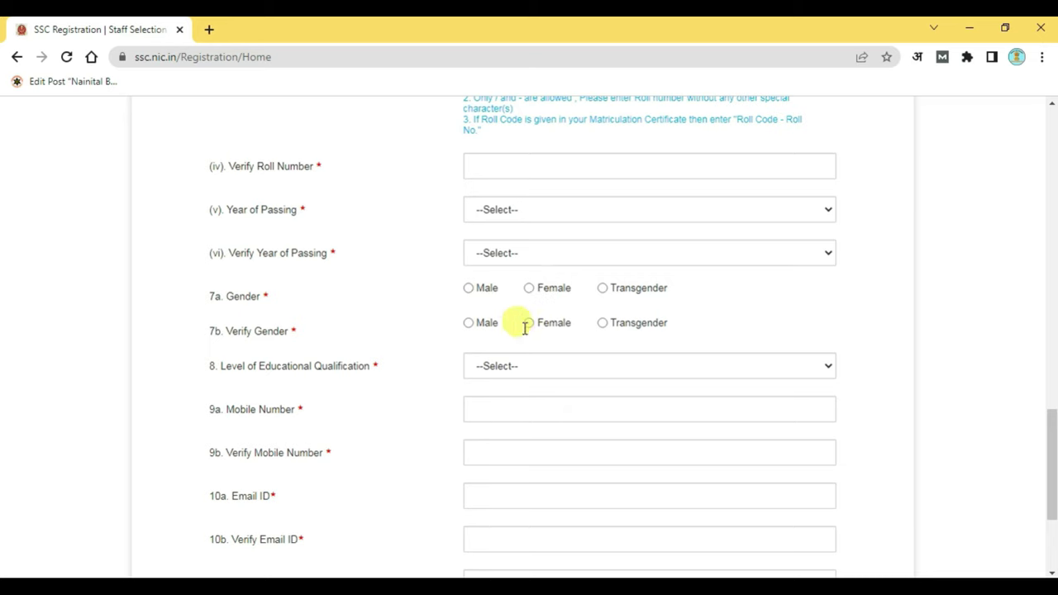
{"action": "scroll", "coordinate": [531, 329], "scroll_direction": "down", "scroll_amount": 2}
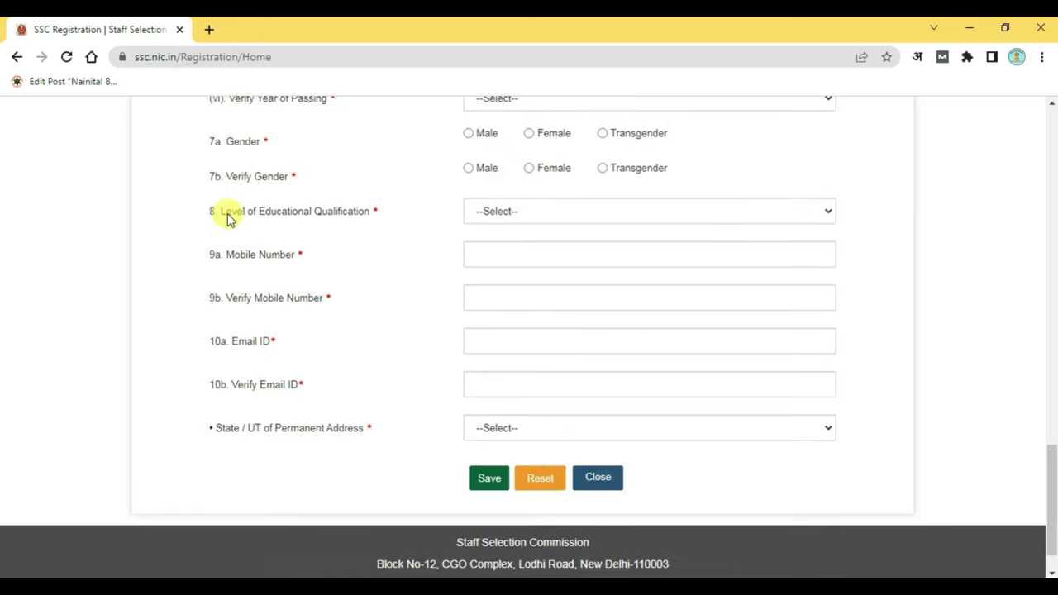
Set the qualification to Higher Secondary (10+2) and the permanent address state to Uttar Pradesh.
{"action": "left_click", "coordinate": [515, 213]}
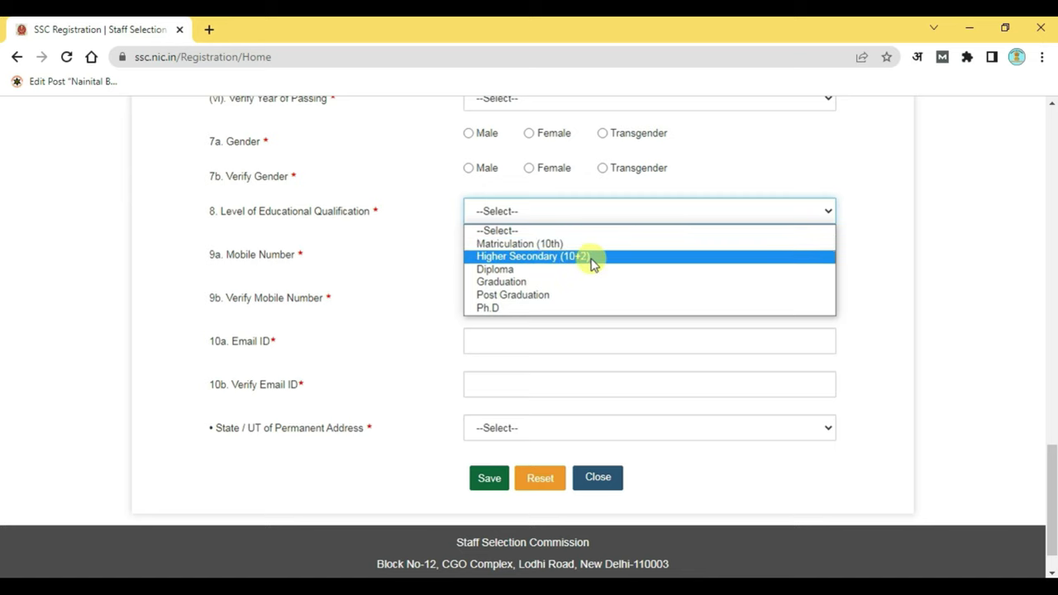
{"action": "left_click", "coordinate": [536, 257]}
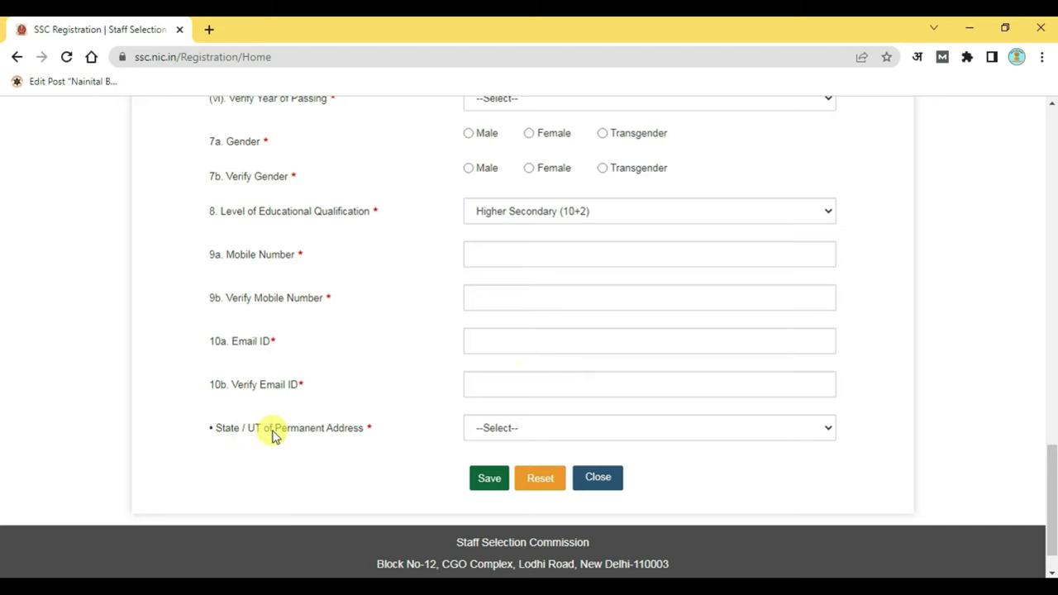
{"action": "left_click", "coordinate": [491, 436]}
{"action": "scroll", "coordinate": [539, 303], "scroll_direction": "down", "scroll_amount": 3}
{"action": "left_click", "coordinate": [508, 382]}
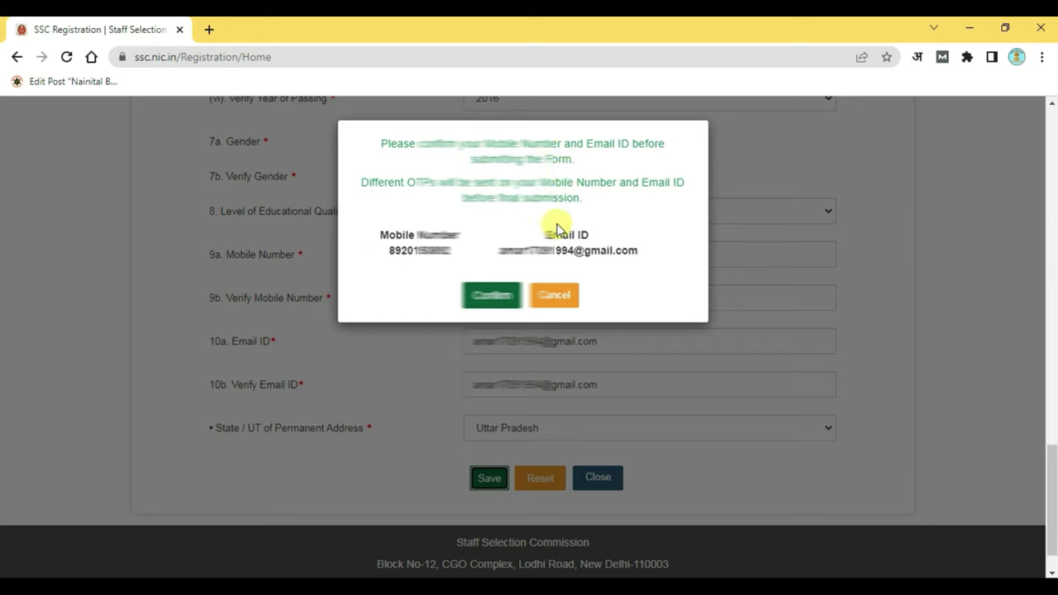
Confirm the mobile number and e-mail, then acknowledge the saved partial registration messages.
{"action": "left_click", "coordinate": [488, 296]}
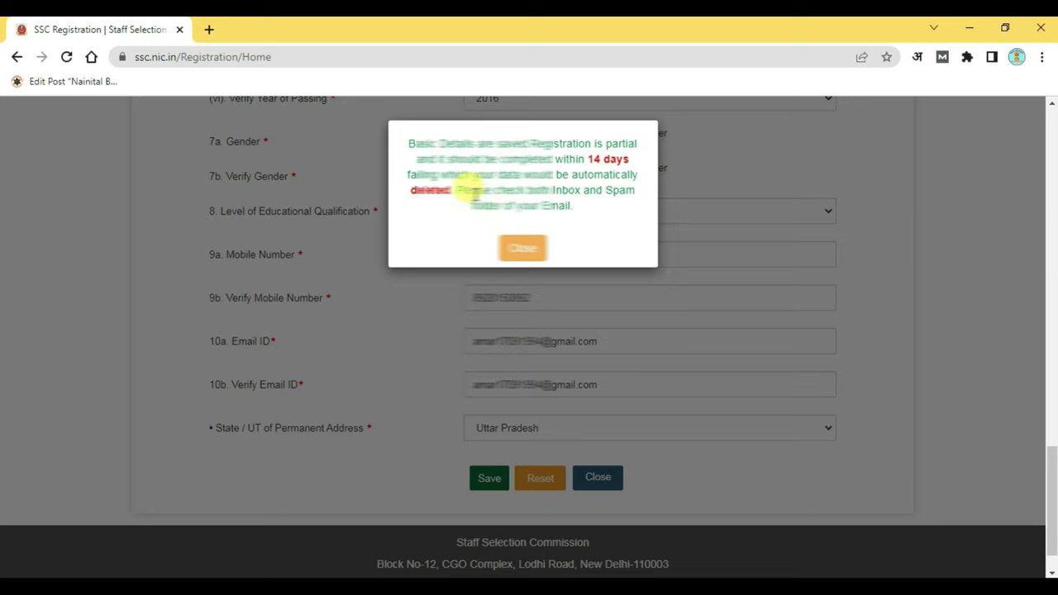
{"action": "left_click", "coordinate": [516, 258]}
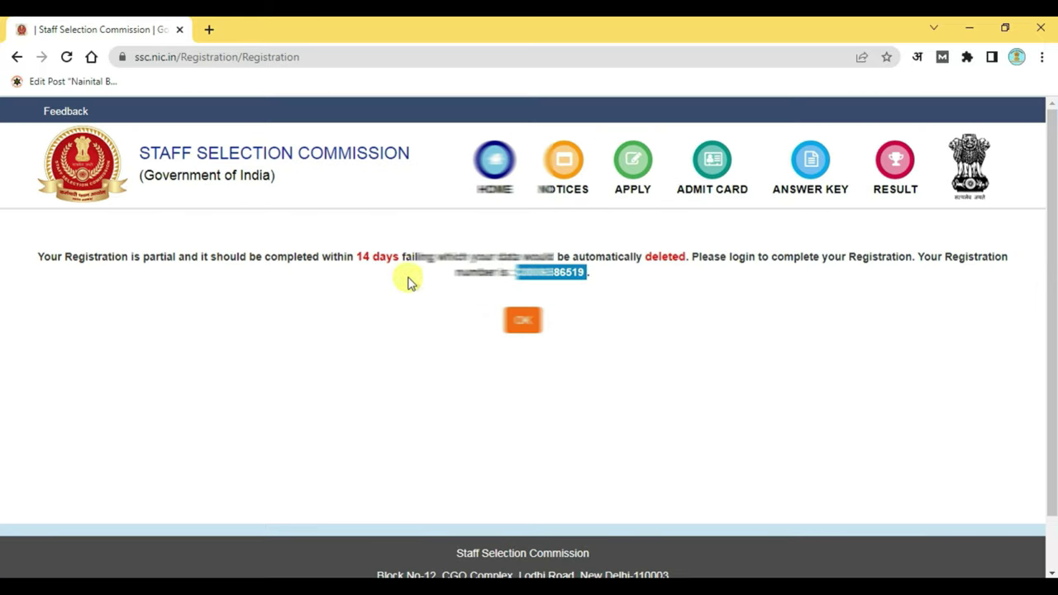
{"action": "left_click", "coordinate": [528, 324]}
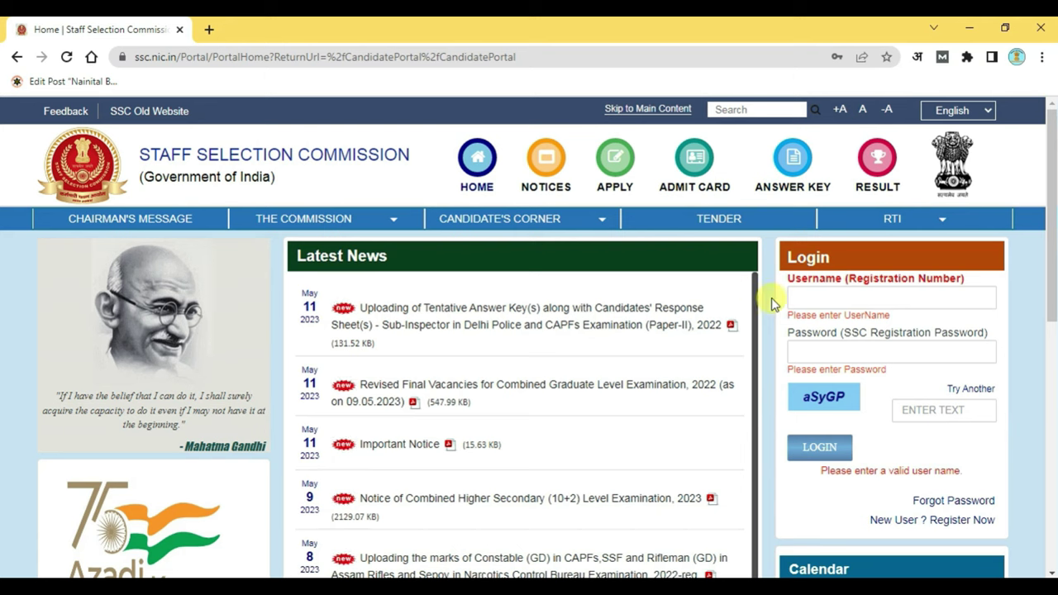
Log in with the pasted registration number, the account password and the captcha text.
{"action": "left_click", "coordinate": [799, 298]}
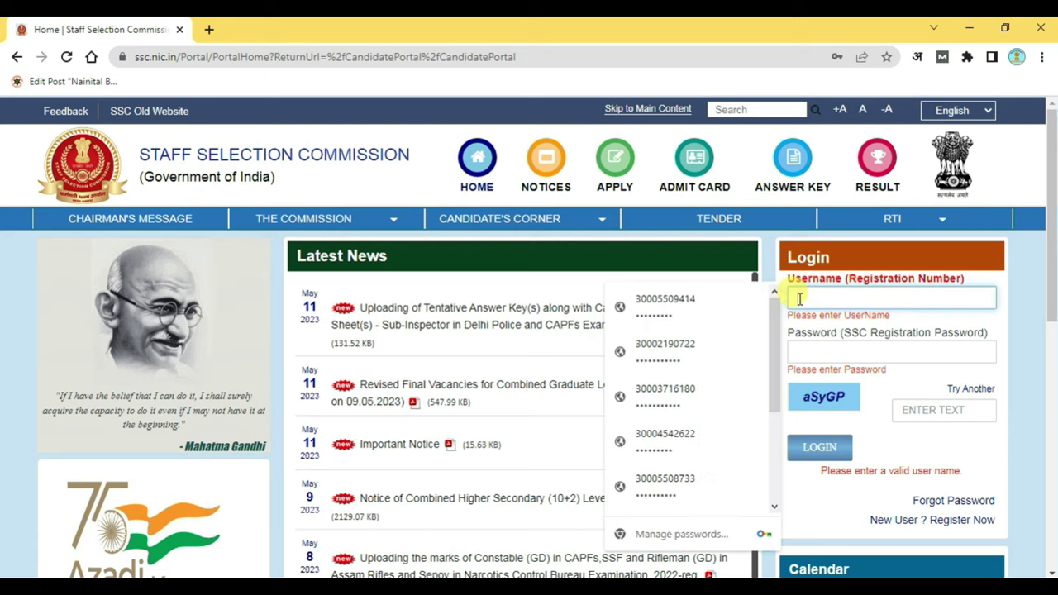
{"action": "key", "text": "ctrl+v"}
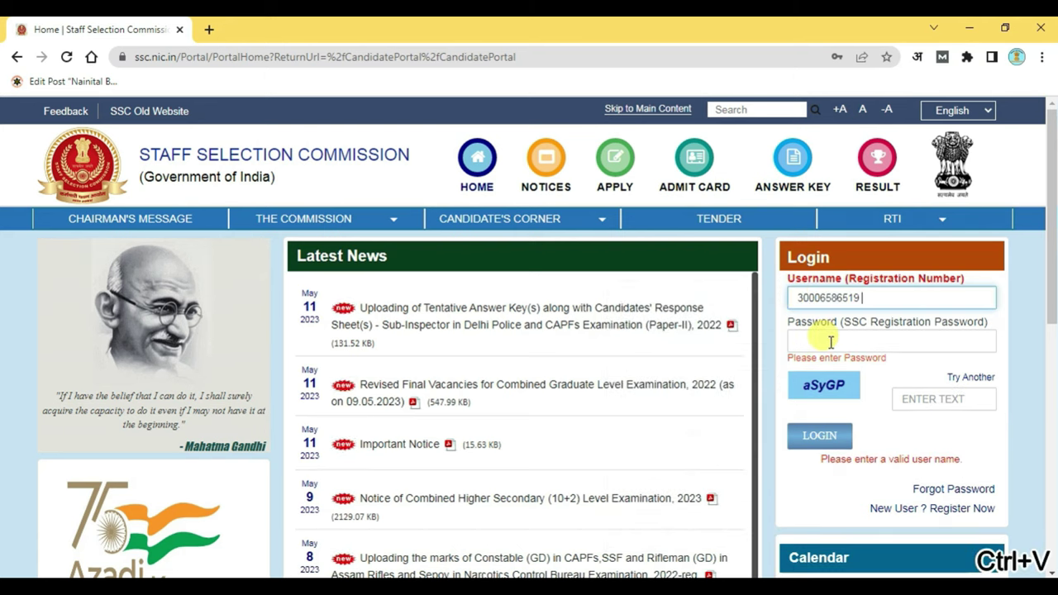
{"action": "left_click", "coordinate": [831, 341]}
{"action": "type", "text": "***"}
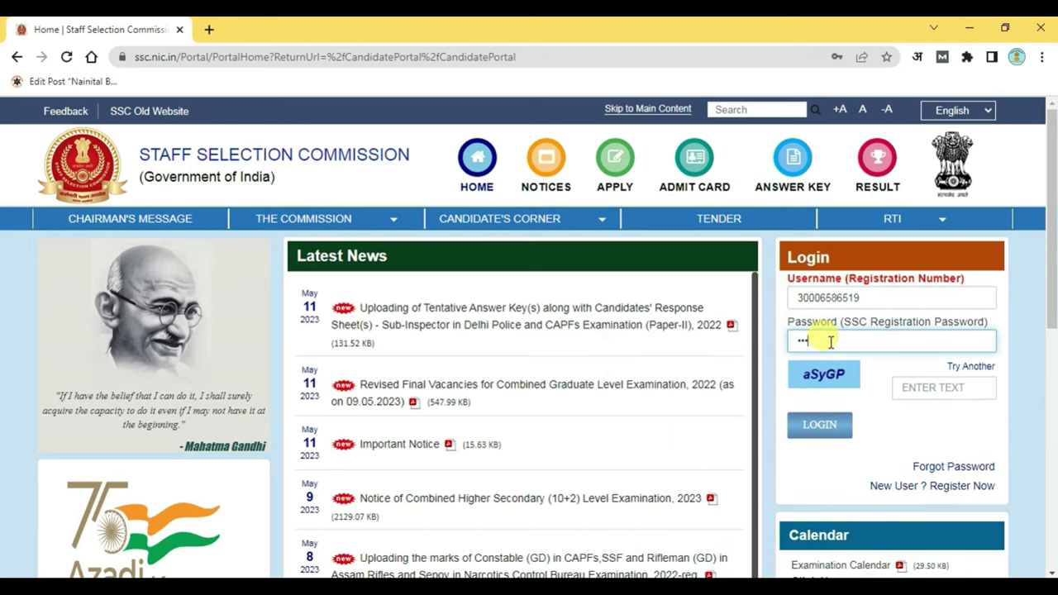
{"action": "left_click", "coordinate": [924, 394]}
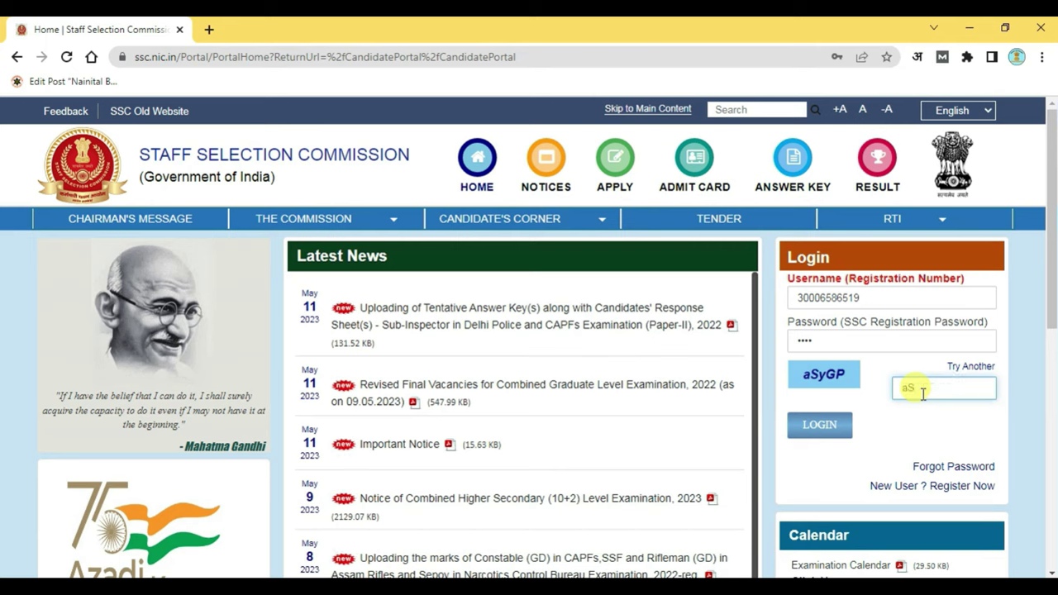
{"action": "type", "text": "aSyGP"}
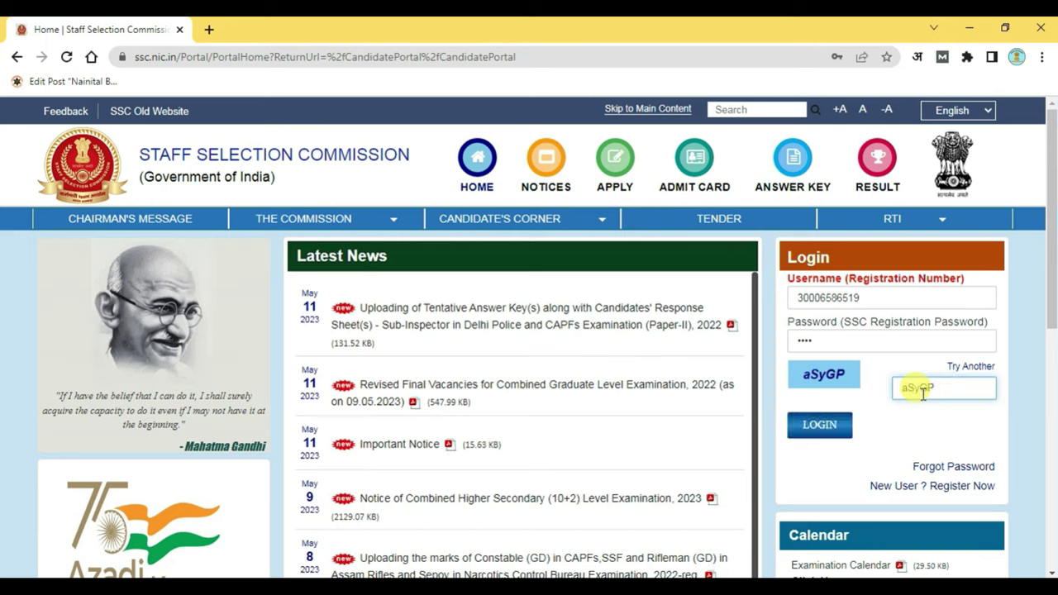
{"action": "left_click", "coordinate": [819, 425]}
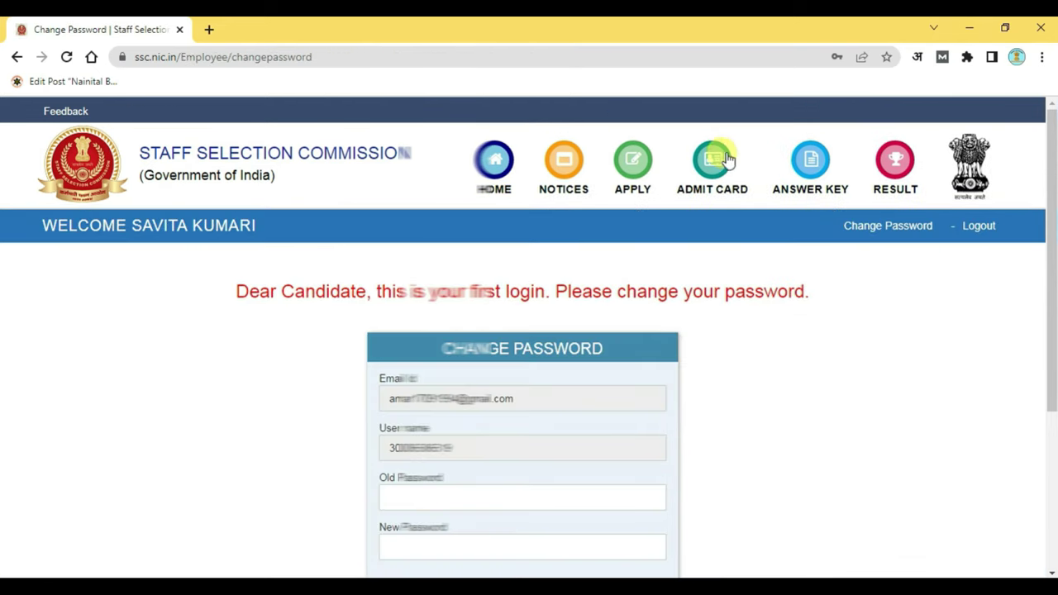
Enter the old and new passwords on the Change Password page and submit.
{"action": "scroll", "coordinate": [786, 219], "scroll_direction": "down", "scroll_amount": 1}
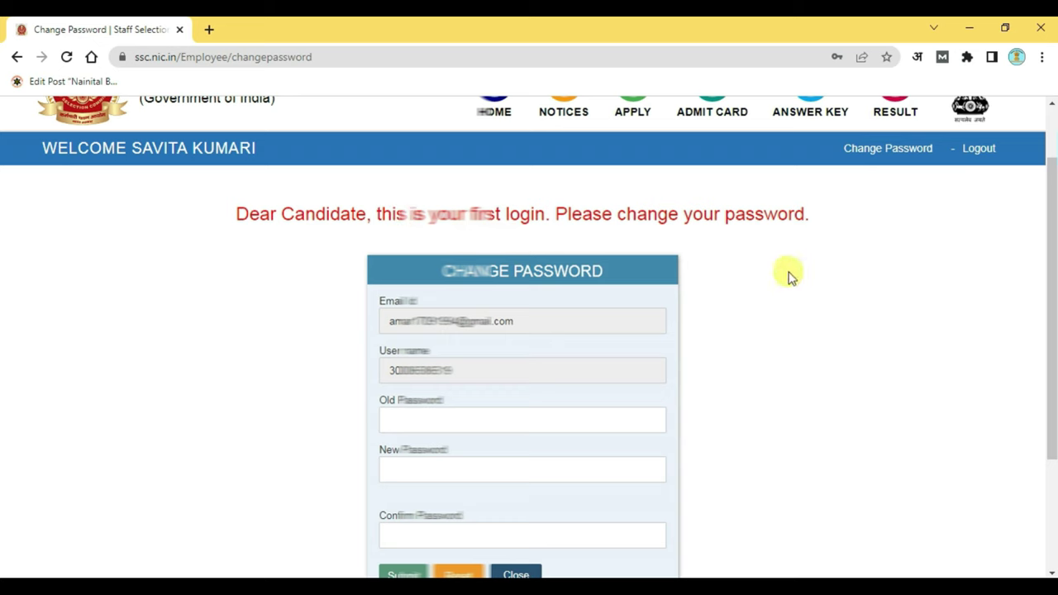
{"action": "scroll", "coordinate": [740, 259], "scroll_direction": "down", "scroll_amount": 2}
{"action": "scroll", "coordinate": [718, 259], "scroll_direction": "up", "scroll_amount": 2}
{"action": "scroll", "coordinate": [720, 261], "scroll_direction": "down", "scroll_amount": 1}
{"action": "scroll", "coordinate": [720, 261], "scroll_direction": "down", "scroll_amount": 1}
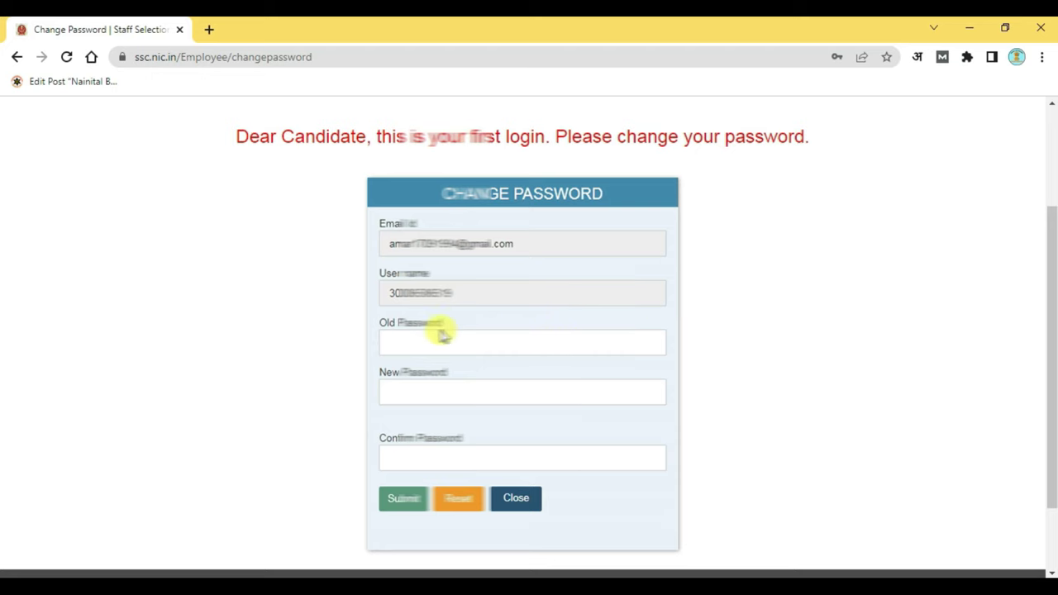
{"action": "left_click", "coordinate": [399, 341]}
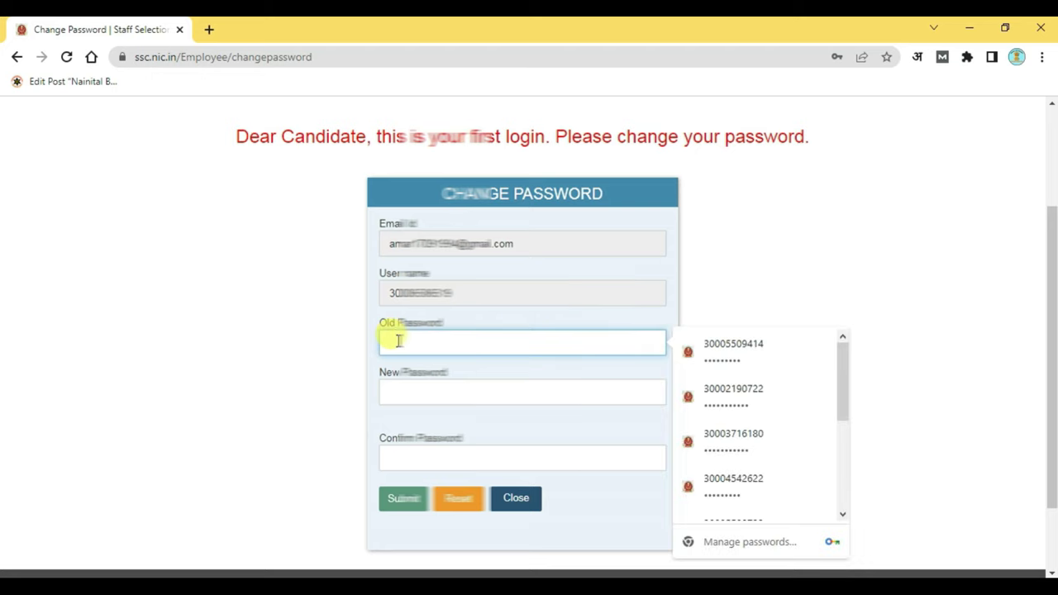
{"action": "type", "text": "••"}
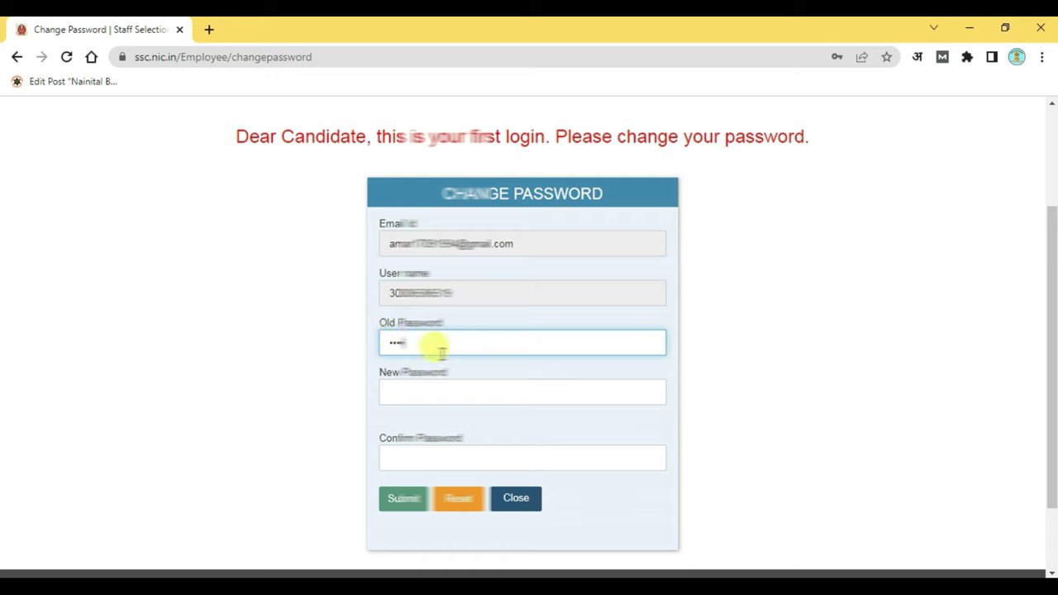
{"action": "left_click", "coordinate": [397, 395]}
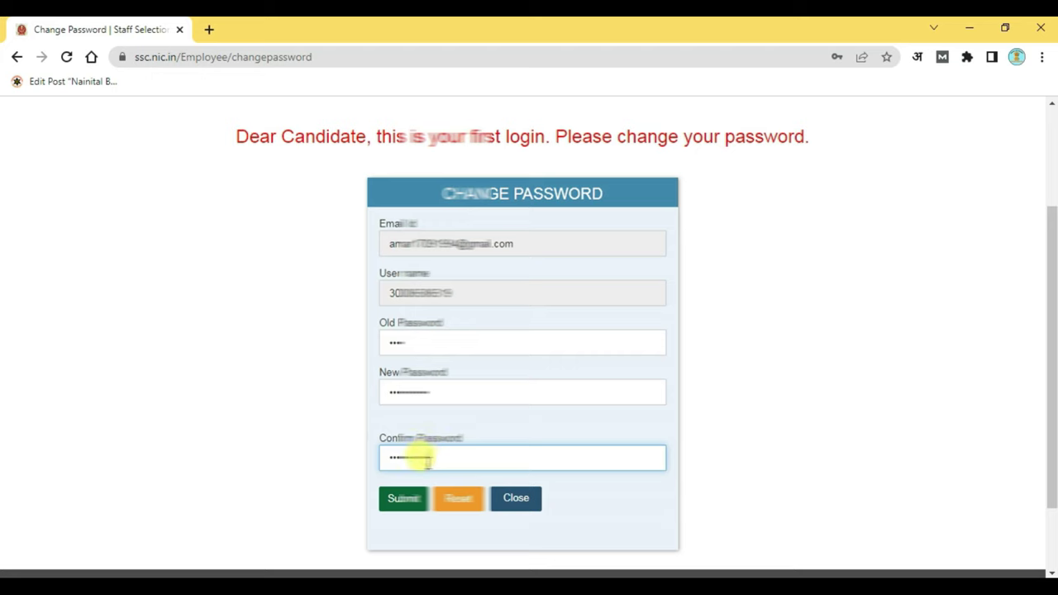
{"action": "left_click", "coordinate": [405, 501]}
Decline the browser's password-save offer and close the success message to return home.
{"action": "left_click", "coordinate": [347, 342]}
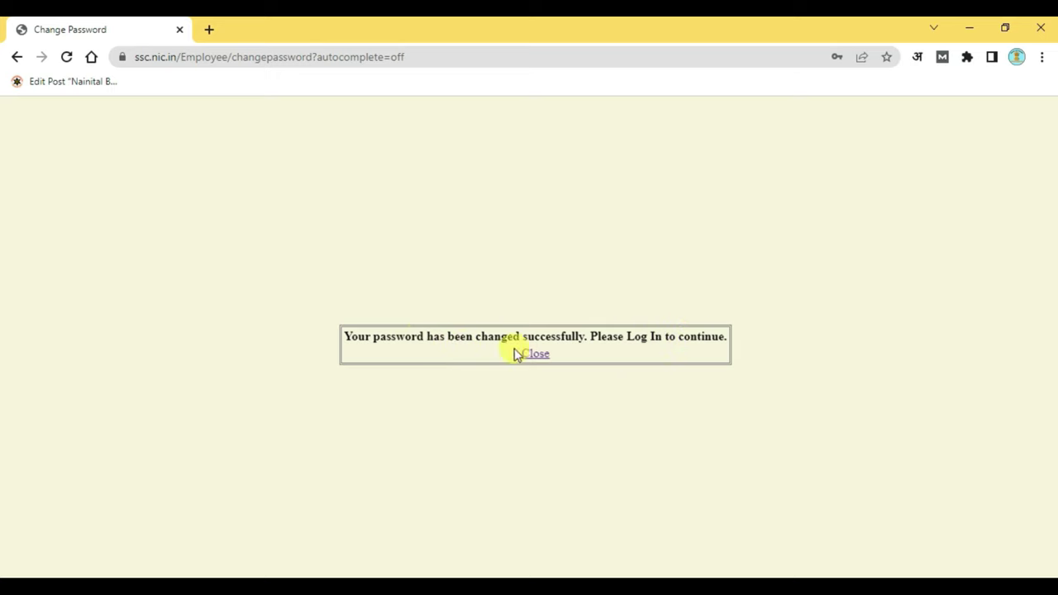
{"action": "left_click", "coordinate": [535, 354]}
{"action": "left_click", "coordinate": [883, 301]}
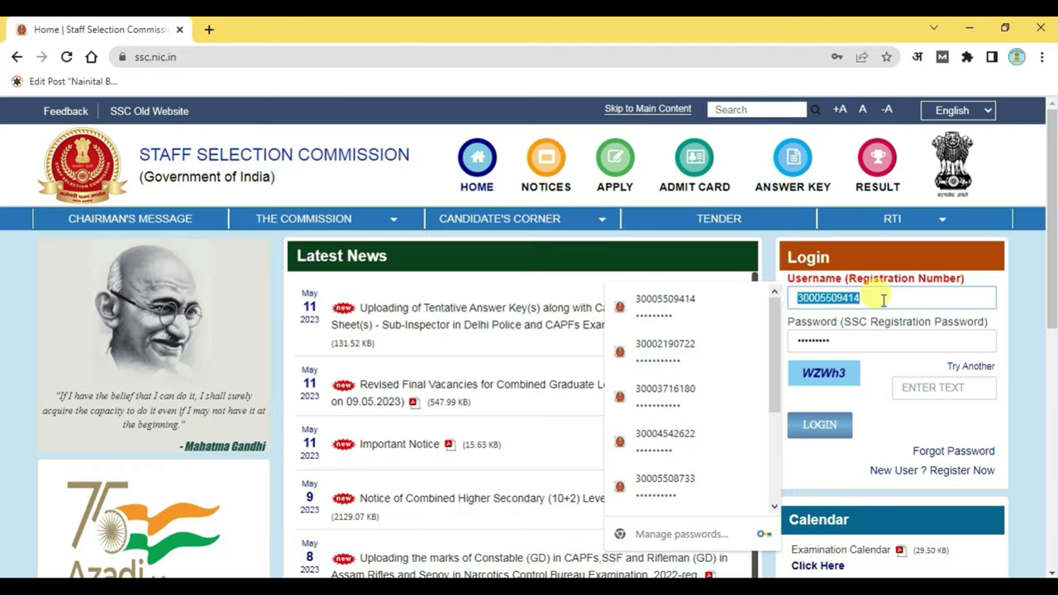
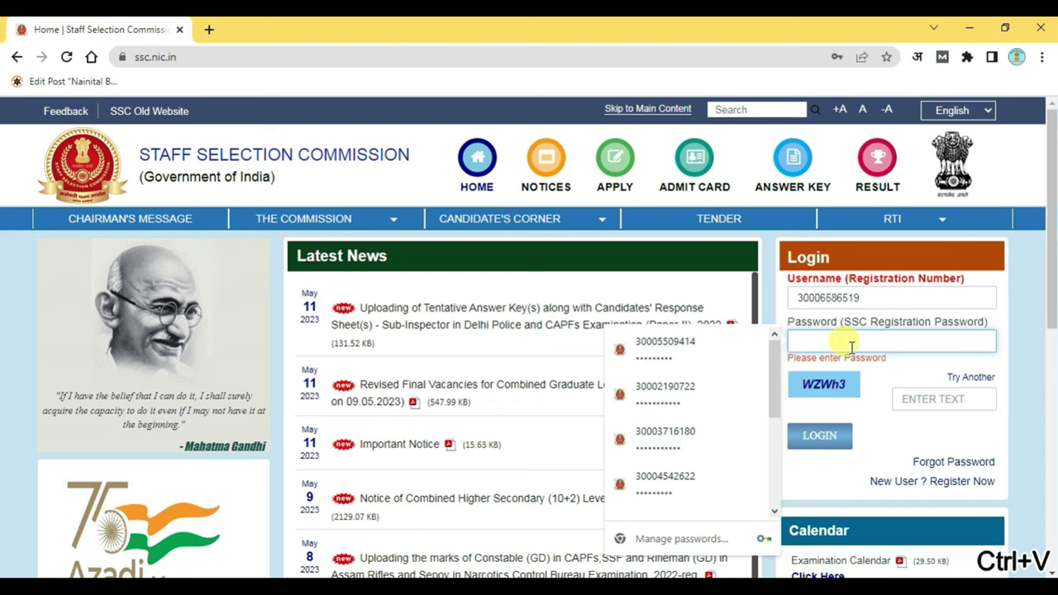
Log in with the account password and the captcha text to reach the Basic Details step.
{"action": "type", "text": "1"}
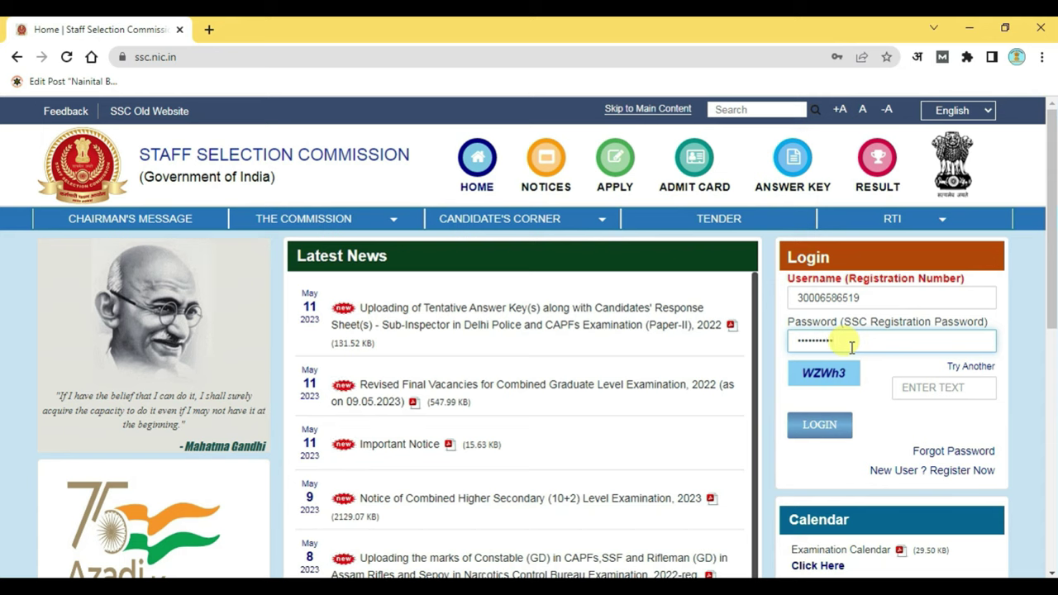
{"action": "left_click", "coordinate": [910, 393]}
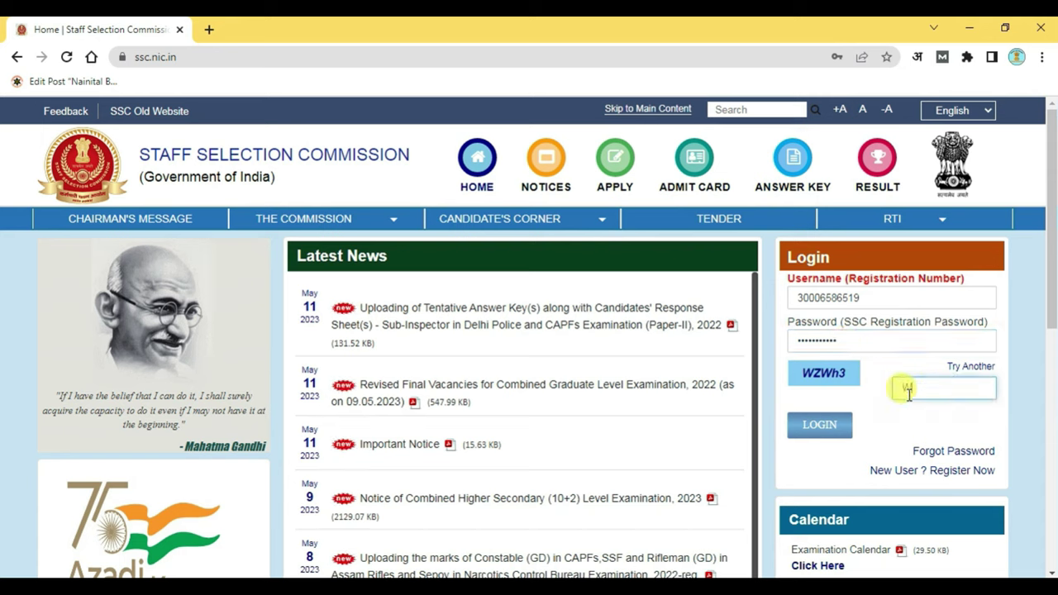
{"action": "type", "text": "WZWh3"}
{"action": "left_click", "coordinate": [812, 430]}
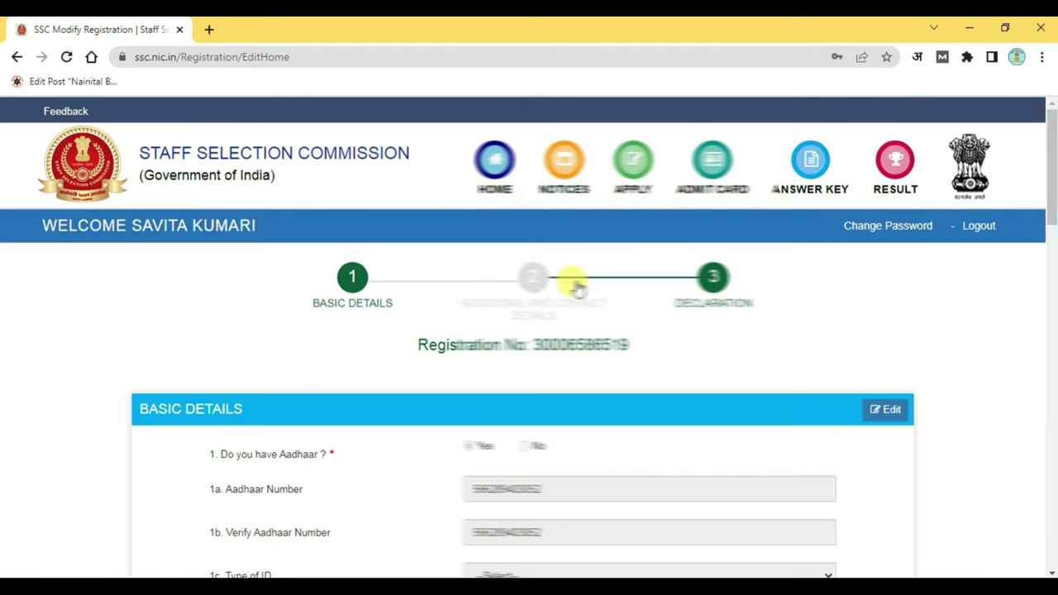
Save the Basic Details and advance to step 2, Additional and Contact Details.
{"action": "scroll", "coordinate": [643, 350], "scroll_direction": "down", "scroll_amount": 3}
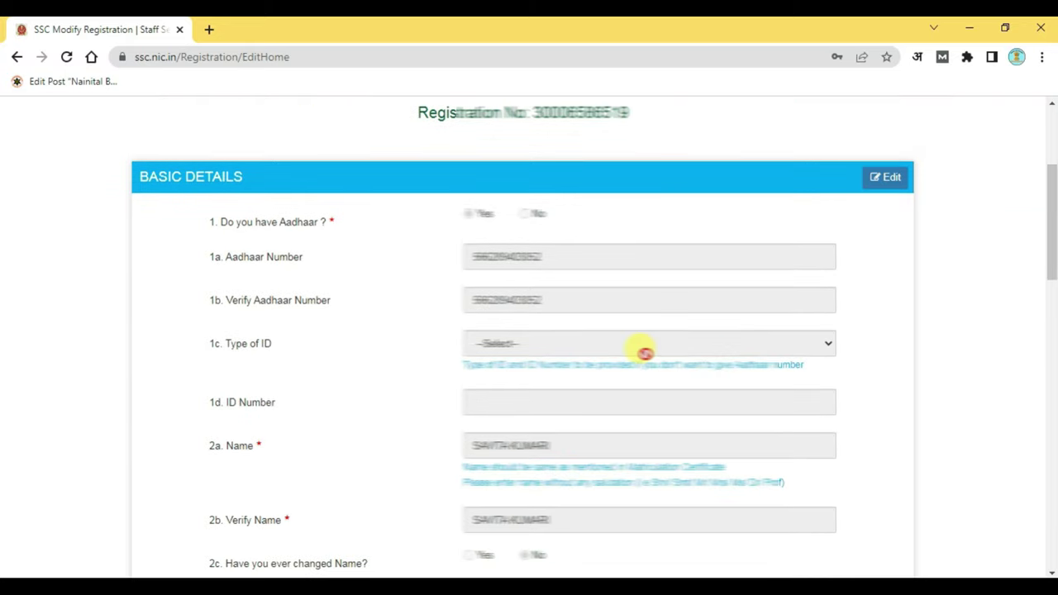
{"action": "scroll", "coordinate": [315, 267], "scroll_direction": "up", "scroll_amount": 2}
{"action": "scroll", "coordinate": [501, 314], "scroll_direction": "down", "scroll_amount": 12}
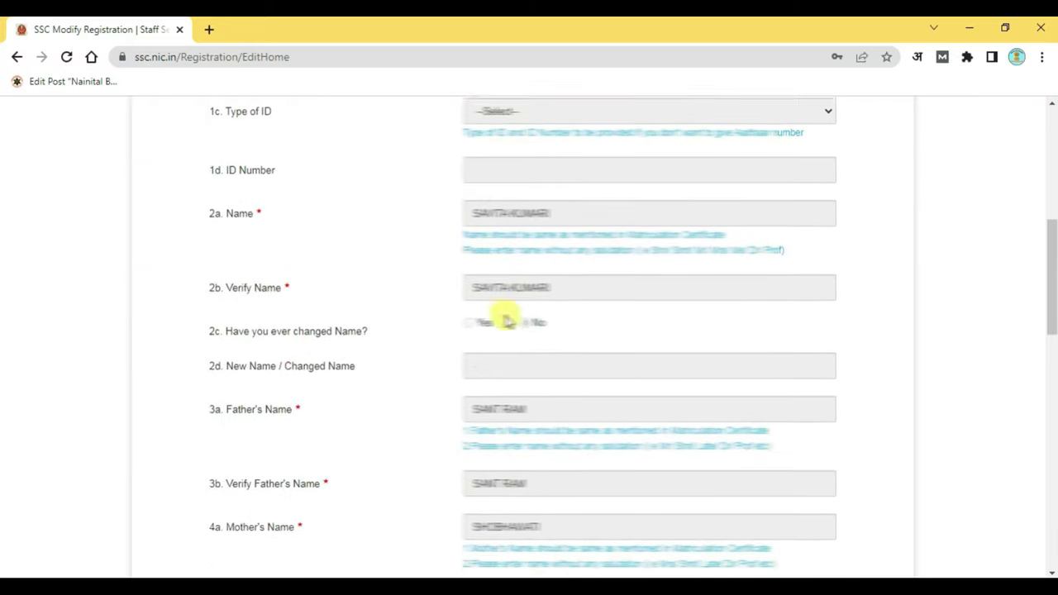
{"action": "scroll", "coordinate": [527, 331], "scroll_direction": "down", "scroll_amount": 4}
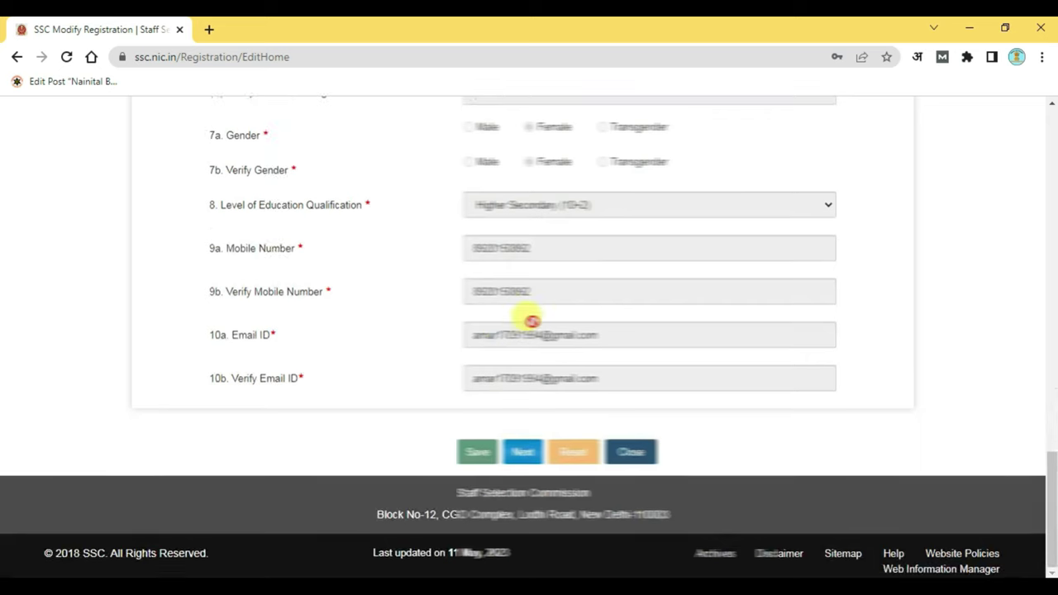
{"action": "left_click", "coordinate": [480, 453]}
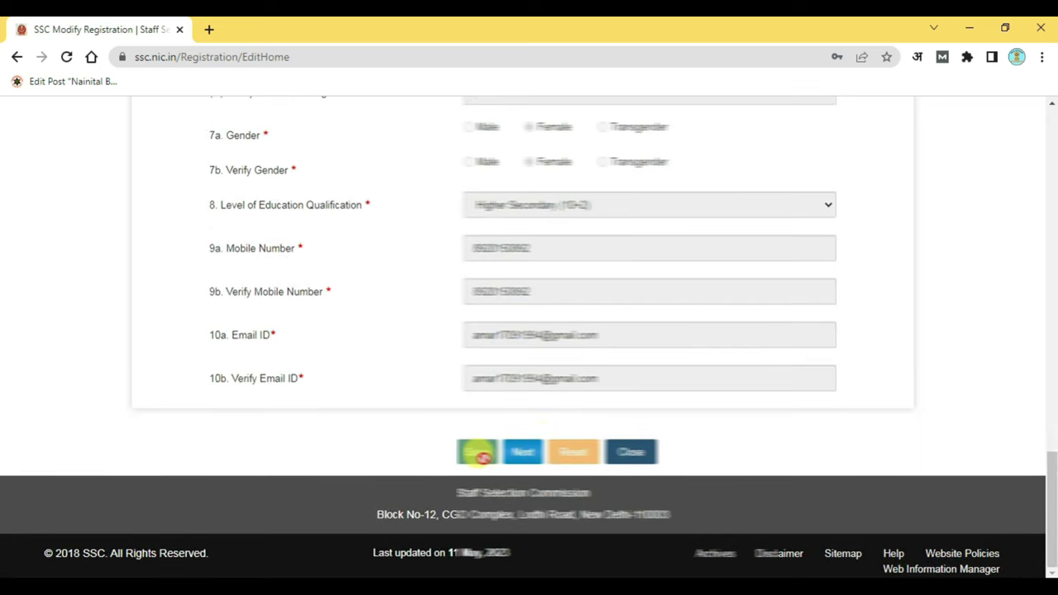
{"action": "left_click", "coordinate": [522, 455]}
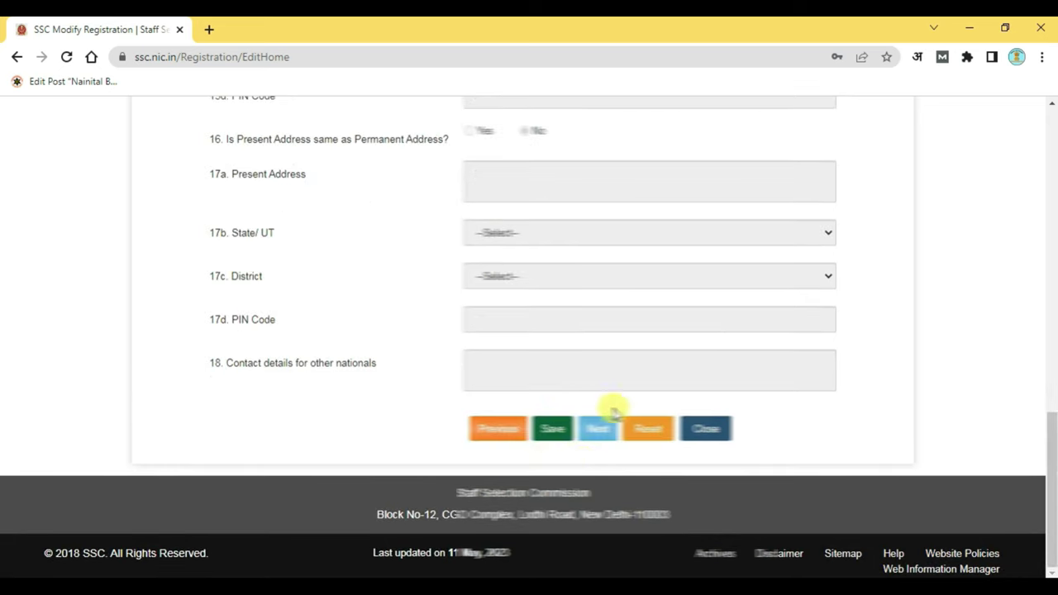
{"action": "scroll", "coordinate": [524, 296], "scroll_direction": "up", "scroll_amount": 6}
{"action": "scroll", "coordinate": [528, 294], "scroll_direction": "up", "scroll_amount": 6}
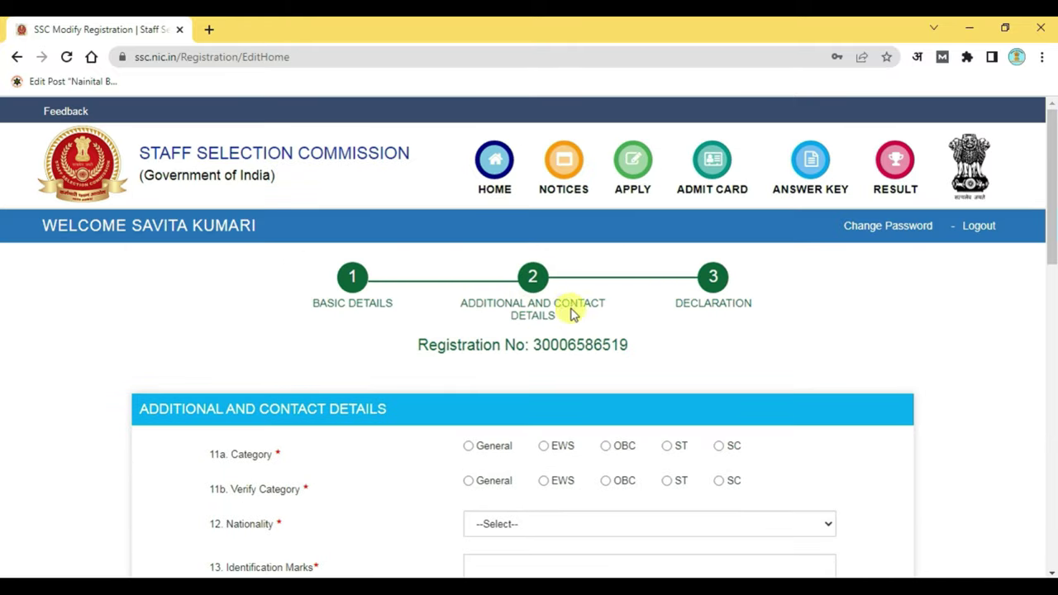
Set both 11a Category and 11b Verify Category to OBC.
{"action": "scroll", "coordinate": [479, 327], "scroll_direction": "down", "scroll_amount": 2}
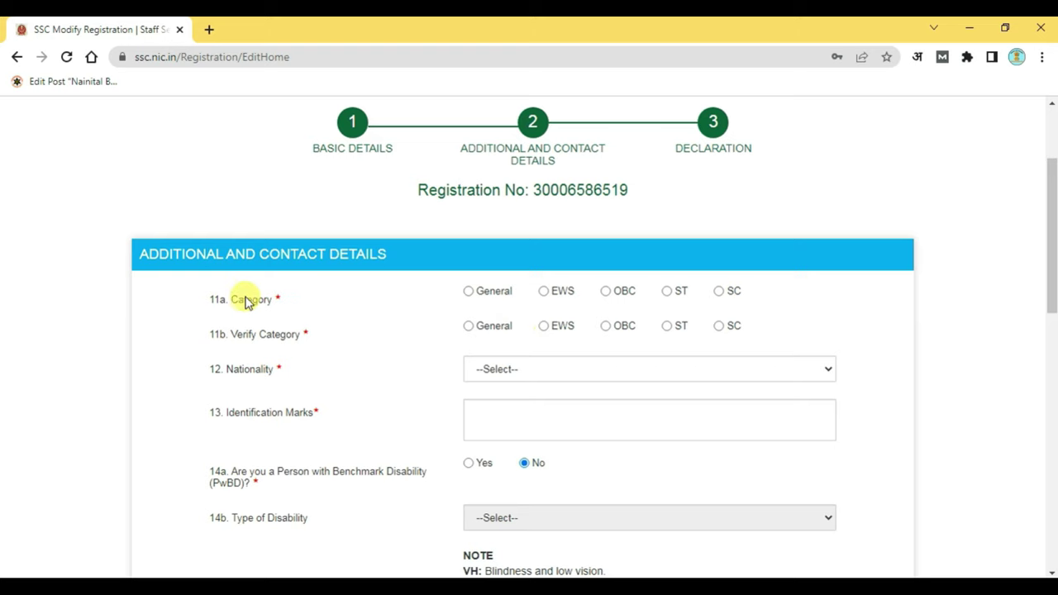
{"action": "scroll", "coordinate": [265, 301], "scroll_direction": "down", "scroll_amount": 1}
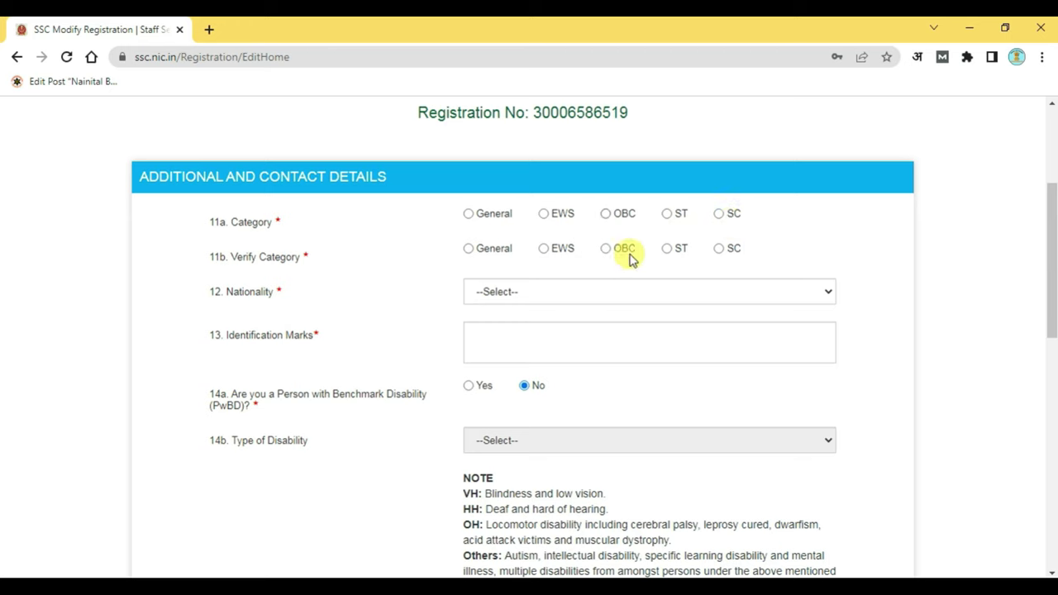
{"action": "left_click", "coordinate": [606, 215]}
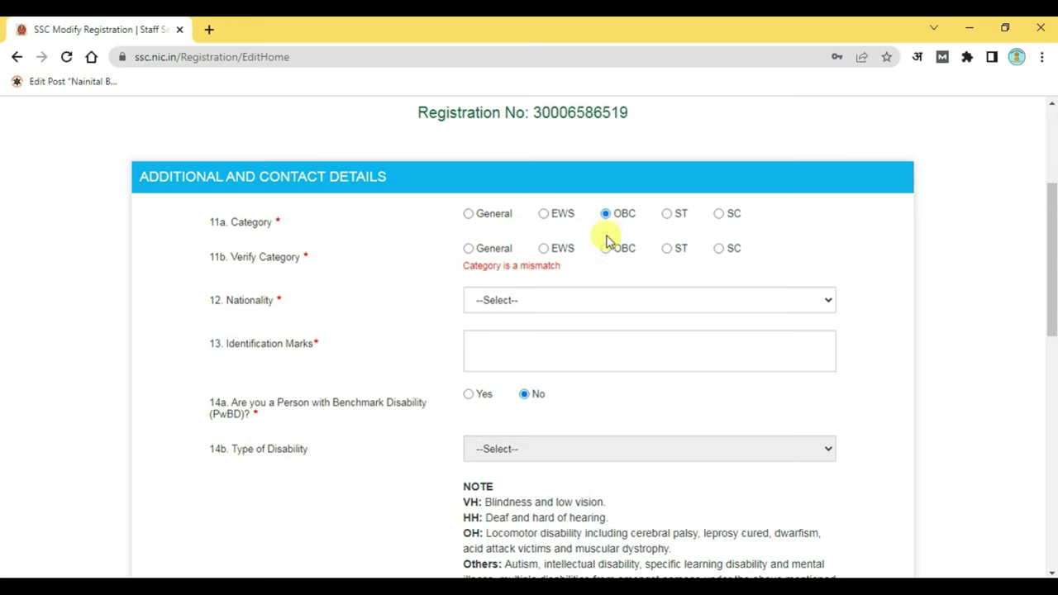
{"action": "left_click", "coordinate": [606, 250]}
Choose Citizen of India as the nationality and review the remaining contact fields.
{"action": "scroll", "coordinate": [600, 273], "scroll_direction": "down", "scroll_amount": 1}
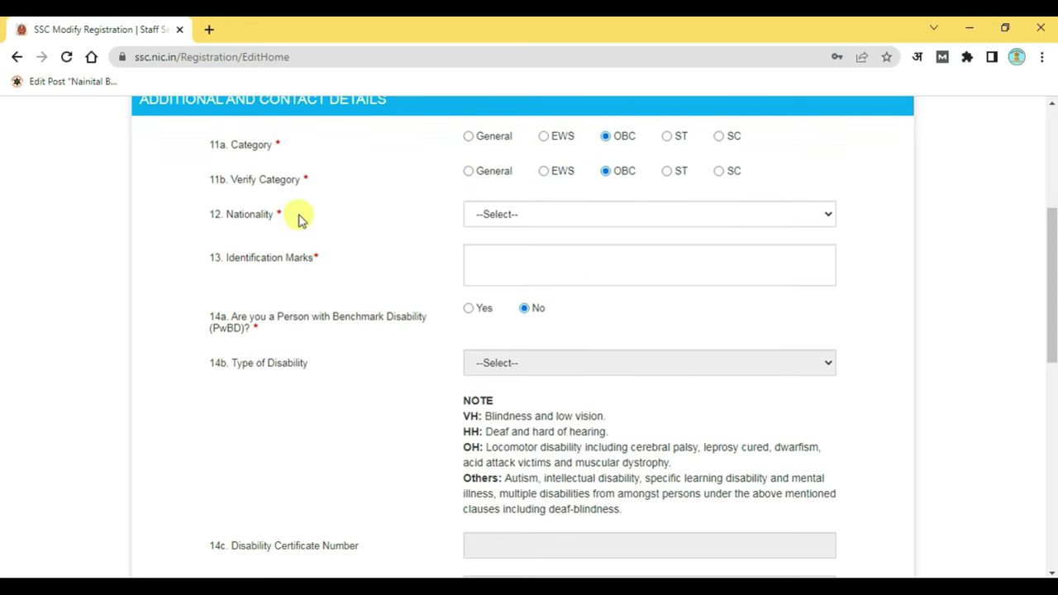
{"action": "left_click", "coordinate": [540, 215]}
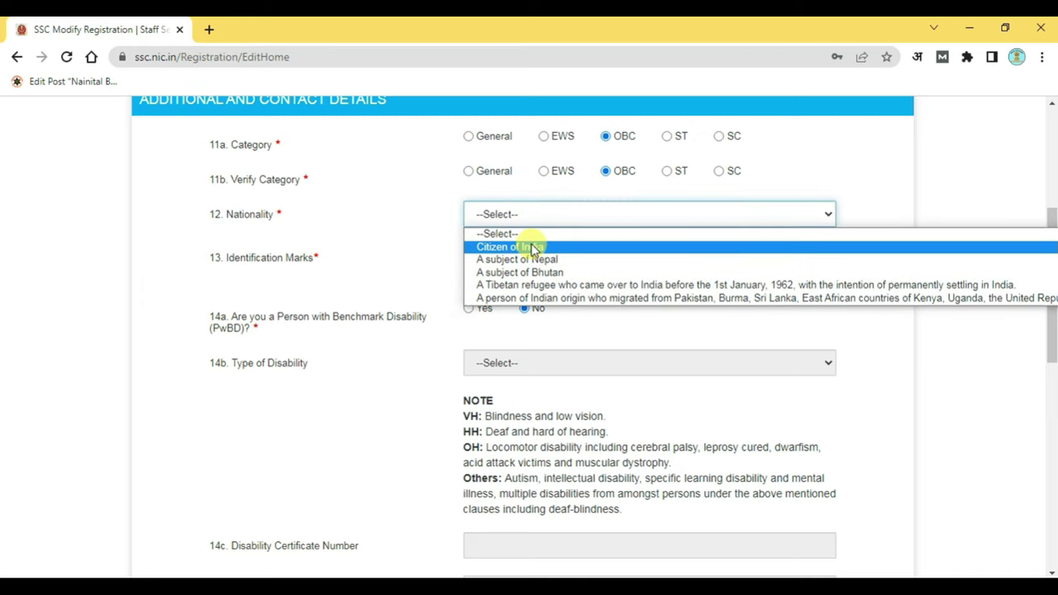
{"action": "left_click", "coordinate": [534, 248]}
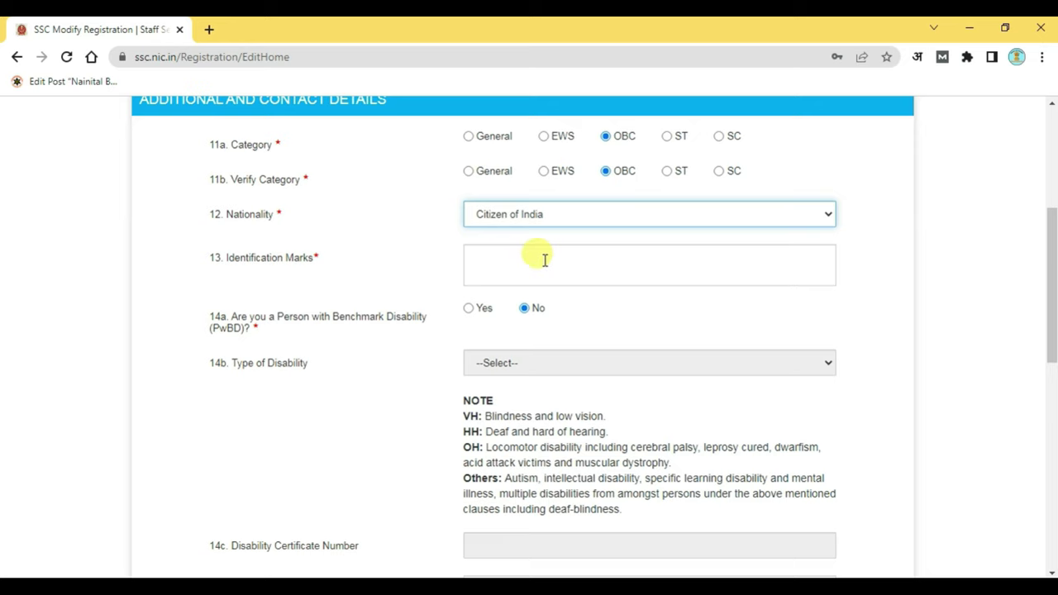
{"action": "scroll", "coordinate": [521, 270], "scroll_direction": "down", "scroll_amount": 2}
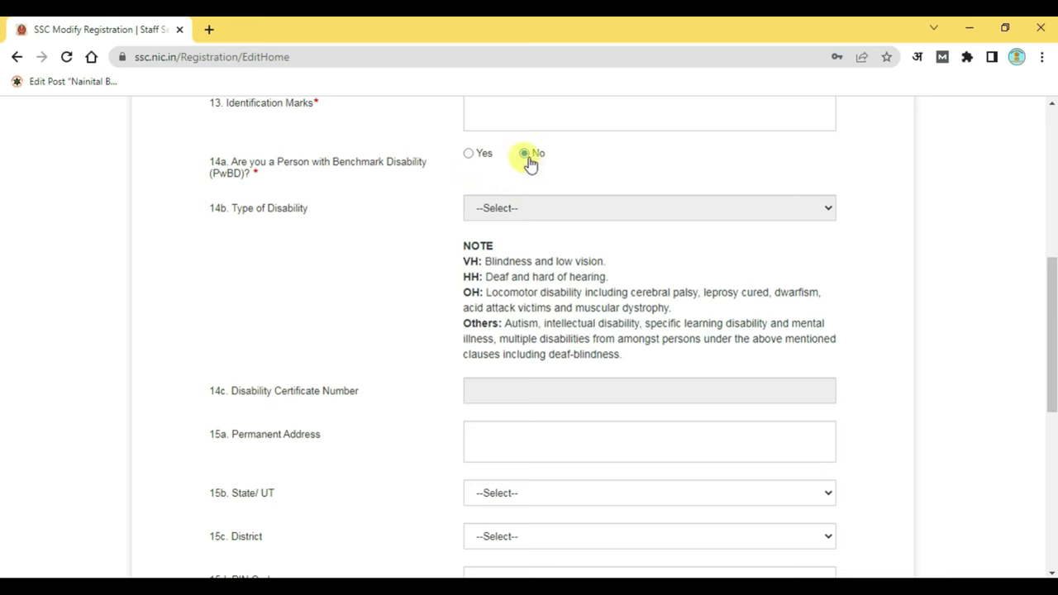
{"action": "scroll", "coordinate": [569, 261], "scroll_direction": "down", "scroll_amount": 1}
{"action": "scroll", "coordinate": [569, 262], "scroll_direction": "down", "scroll_amount": 1}
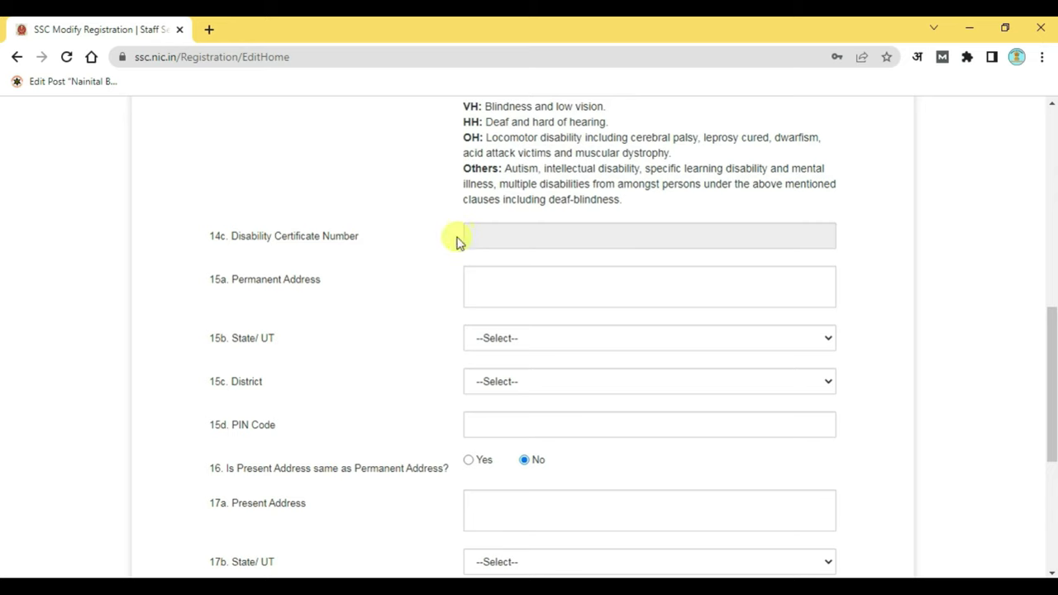
{"action": "scroll", "coordinate": [530, 242], "scroll_direction": "down", "scroll_amount": 1}
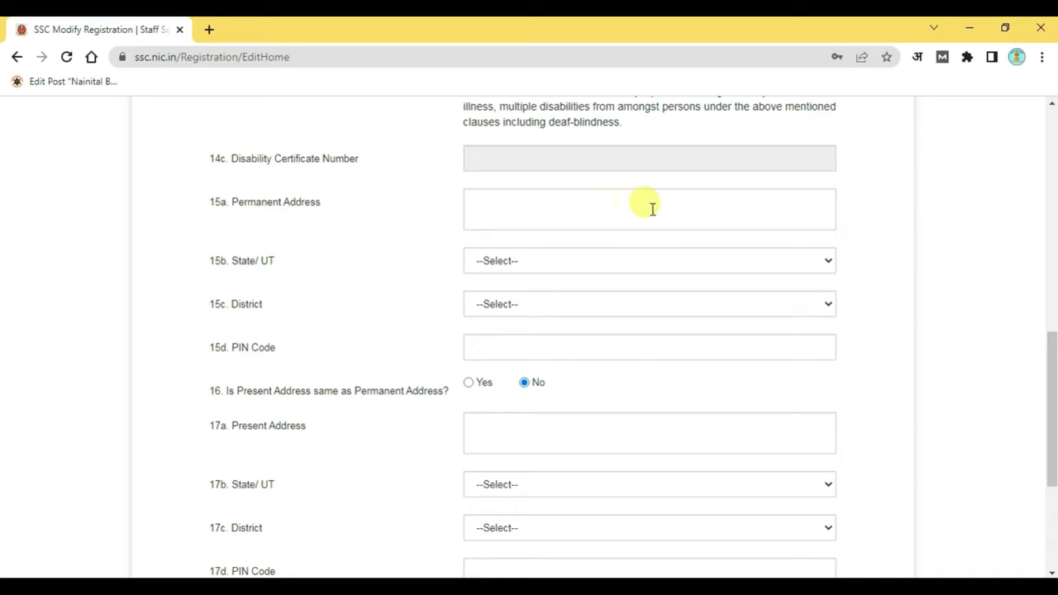
Set the permanent address State/UT to Uttar Pradesh, leaving the 15c District unselected.
{"action": "scroll", "coordinate": [686, 206], "scroll_direction": "down", "scroll_amount": 1}
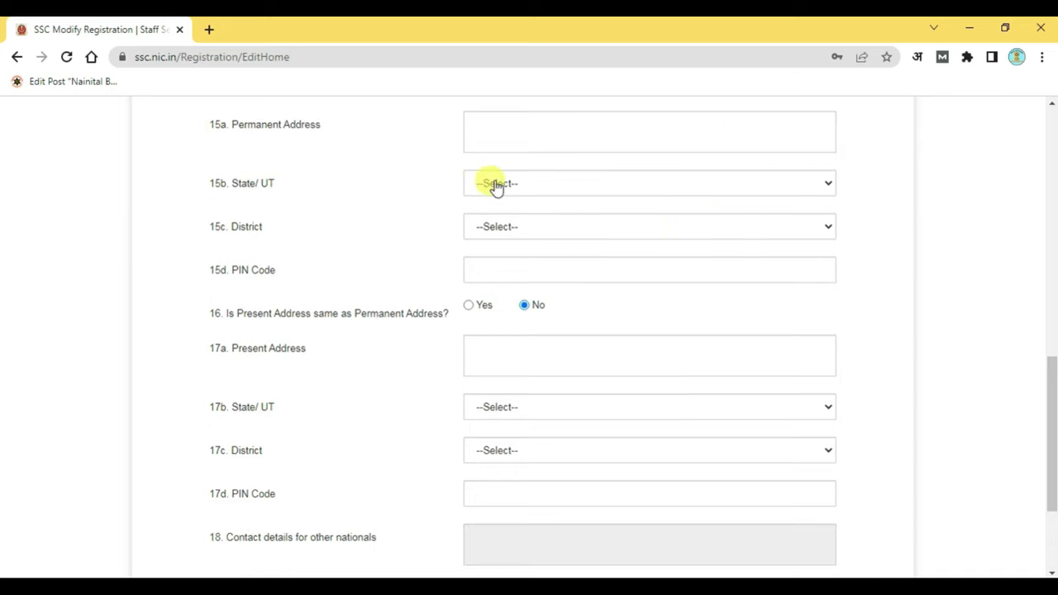
{"action": "left_click", "coordinate": [515, 184]}
{"action": "scroll", "coordinate": [515, 345], "scroll_direction": "down", "scroll_amount": 3}
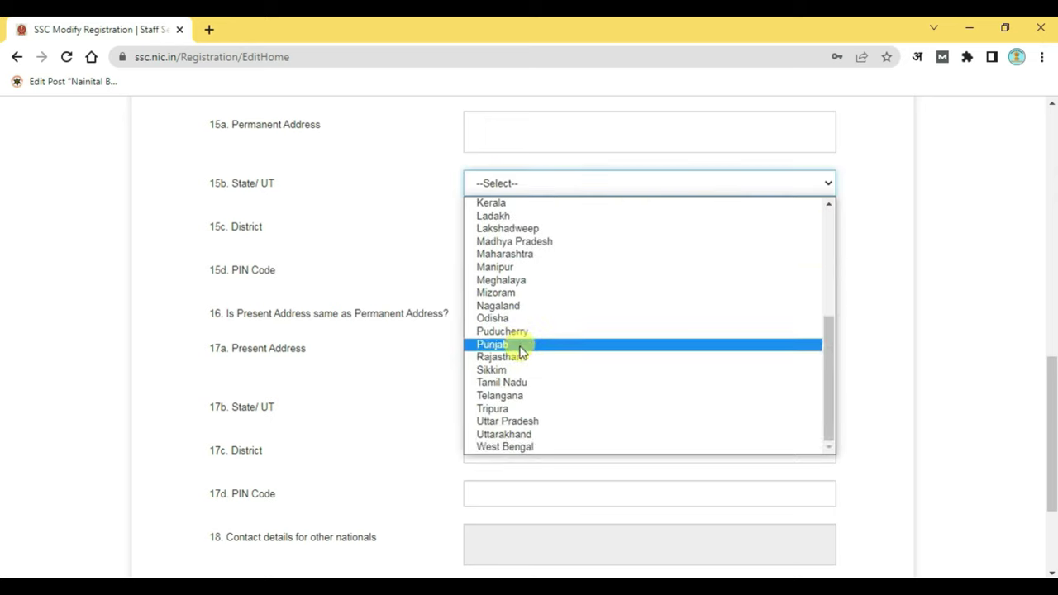
{"action": "left_click", "coordinate": [503, 422]}
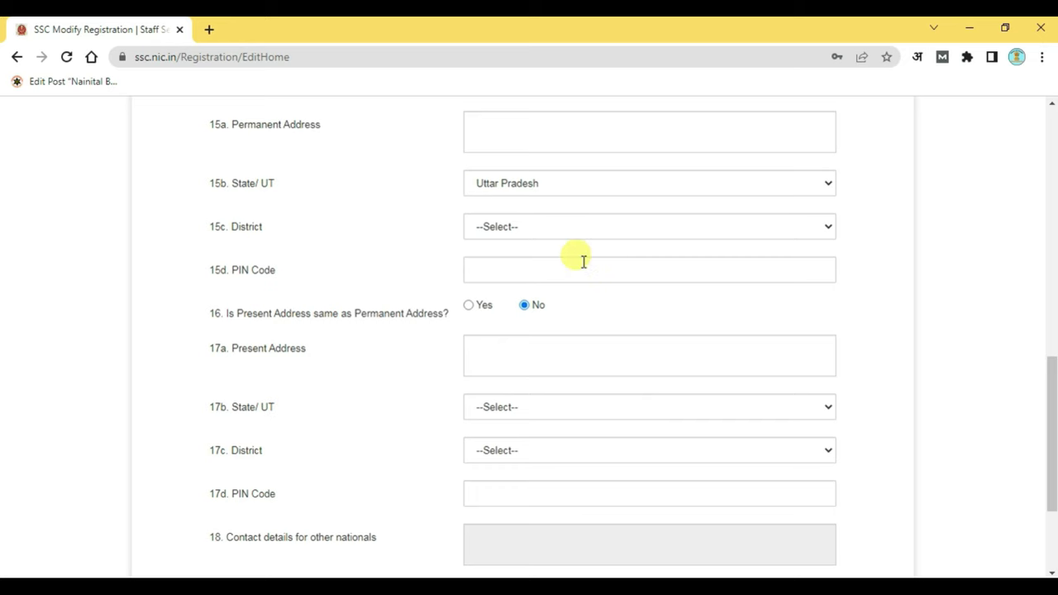
{"action": "left_click", "coordinate": [560, 231]}
{"action": "scroll", "coordinate": [581, 388], "scroll_direction": "down", "scroll_amount": 3}
{"action": "scroll", "coordinate": [578, 389], "scroll_direction": "up", "scroll_amount": 3}
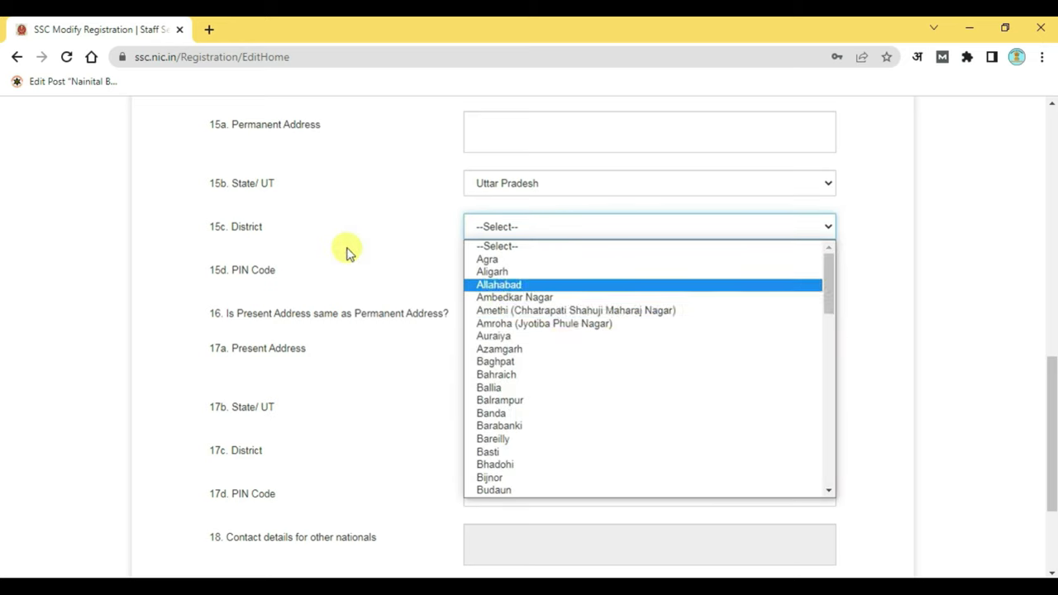
{"action": "left_click", "coordinate": [389, 263]}
Save the Additional and Contact Details to move on to the Declaration step.
{"action": "scroll", "coordinate": [331, 215], "scroll_direction": "down", "scroll_amount": 1}
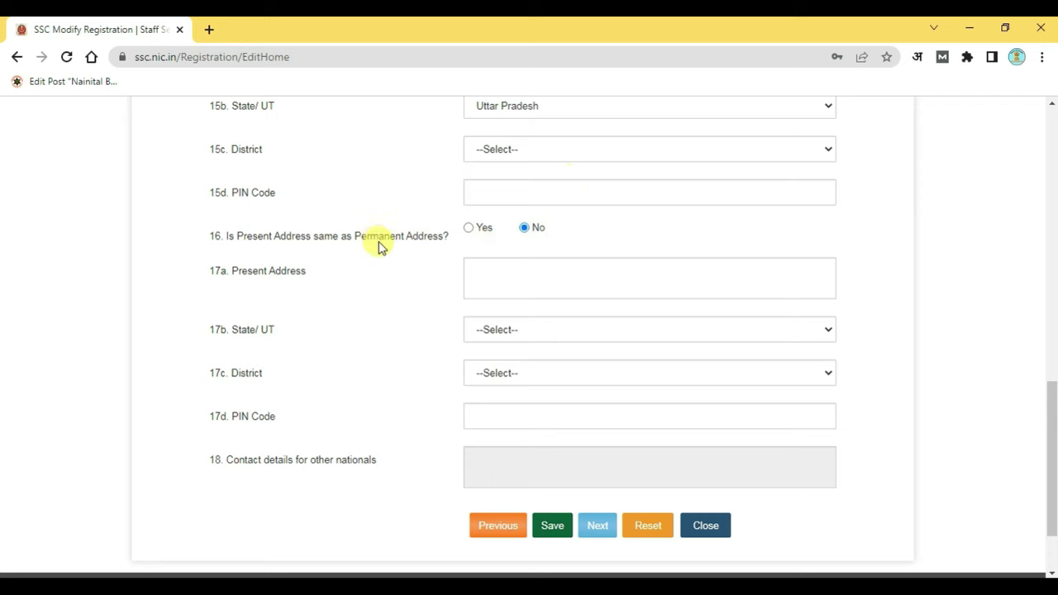
{"action": "scroll", "coordinate": [574, 262], "scroll_direction": "up", "scroll_amount": 2}
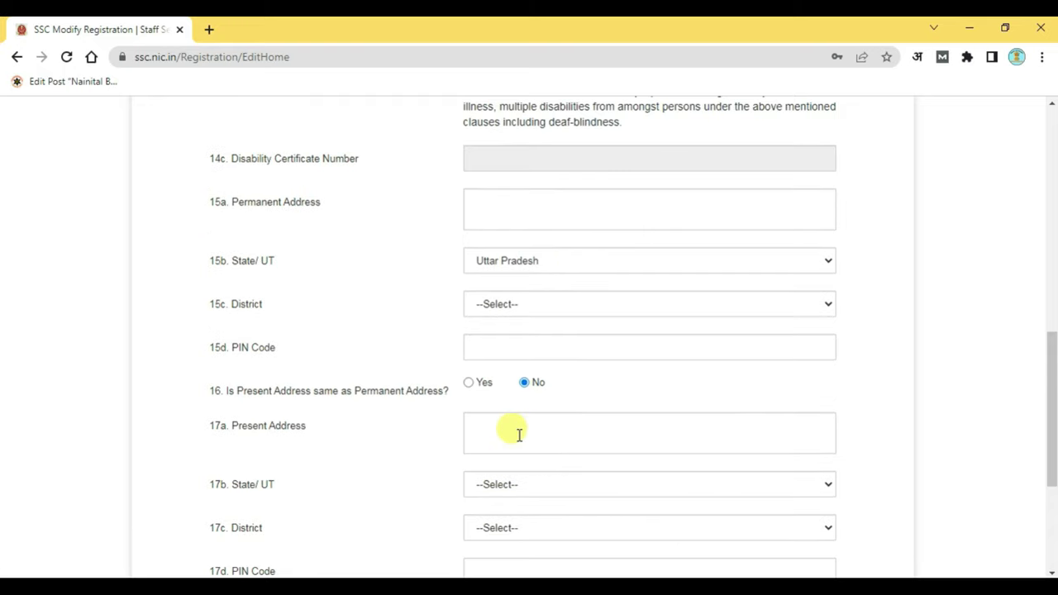
{"action": "scroll", "coordinate": [520, 434], "scroll_direction": "down", "scroll_amount": 1}
{"action": "scroll", "coordinate": [479, 420], "scroll_direction": "down", "scroll_amount": 1}
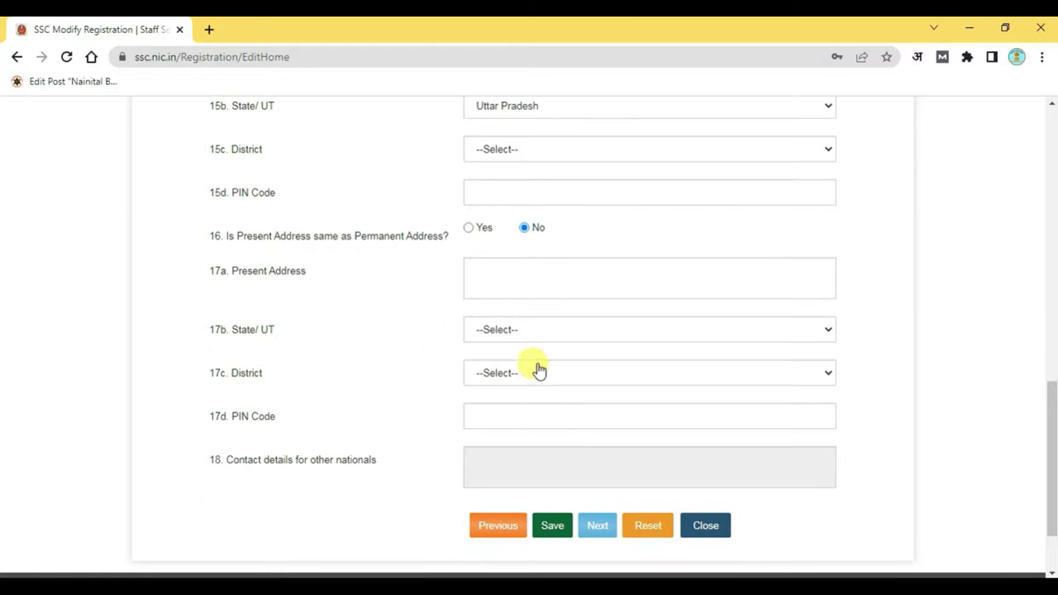
{"action": "scroll", "coordinate": [570, 422], "scroll_direction": "down", "scroll_amount": 1}
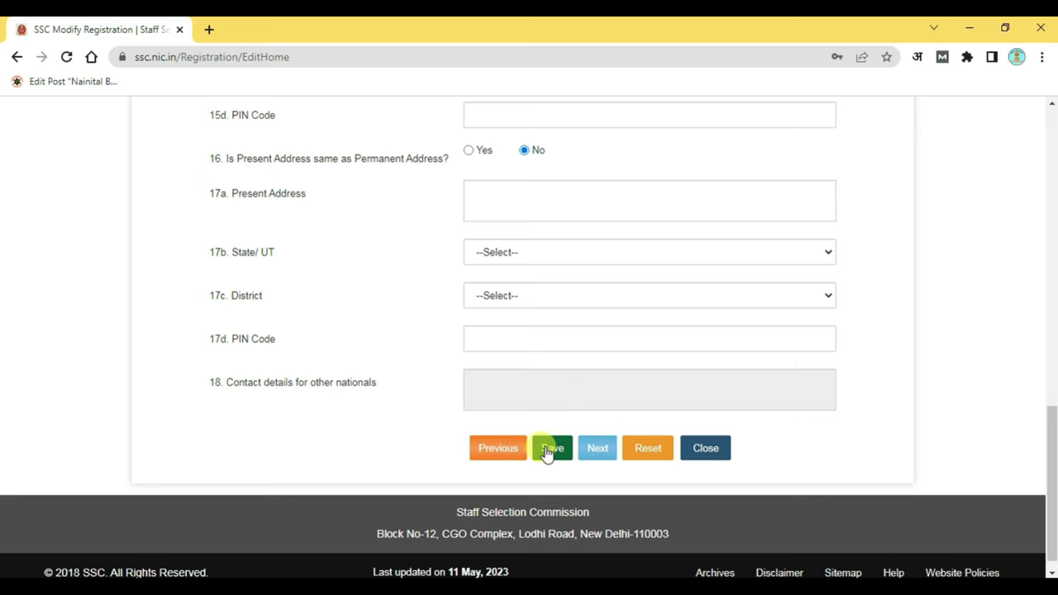
{"action": "left_click", "coordinate": [547, 453]}
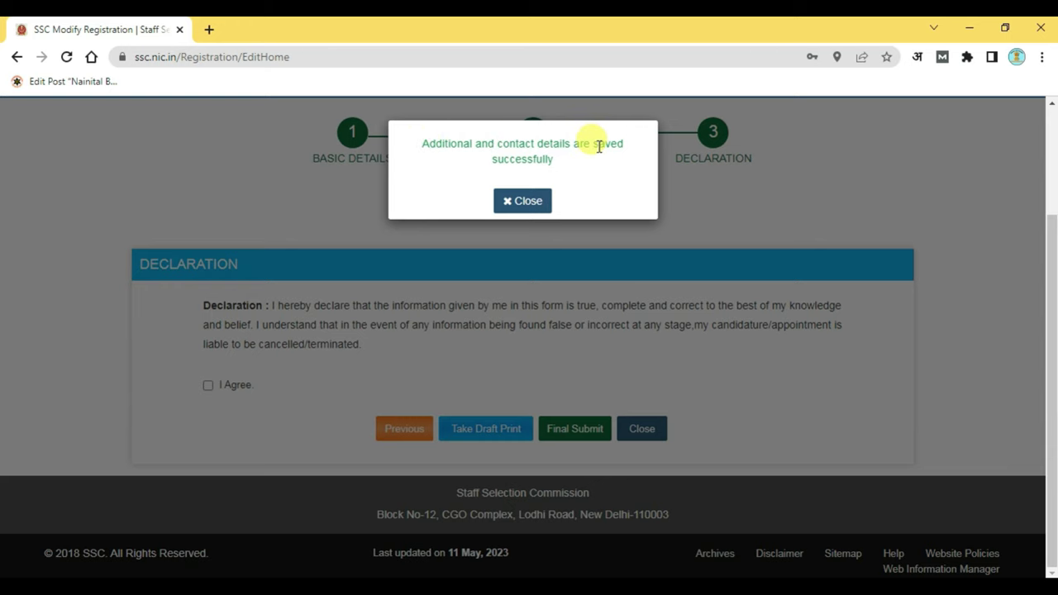
Dismiss the details-saved message and start Final Submit to bring up the Enter OTP dialog.
{"action": "left_click", "coordinate": [527, 201]}
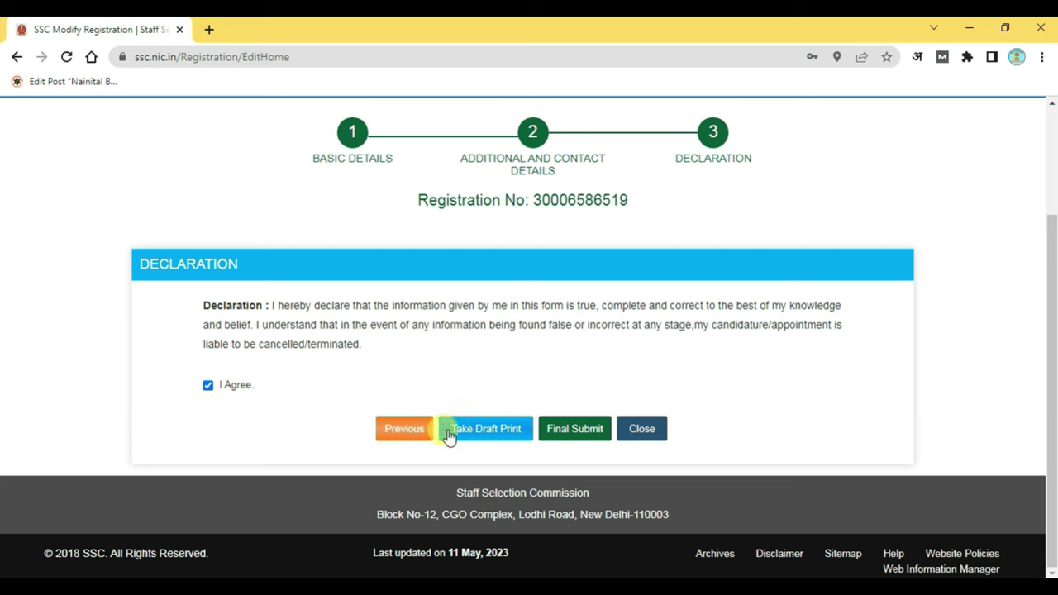
{"action": "left_click", "coordinate": [577, 430]}
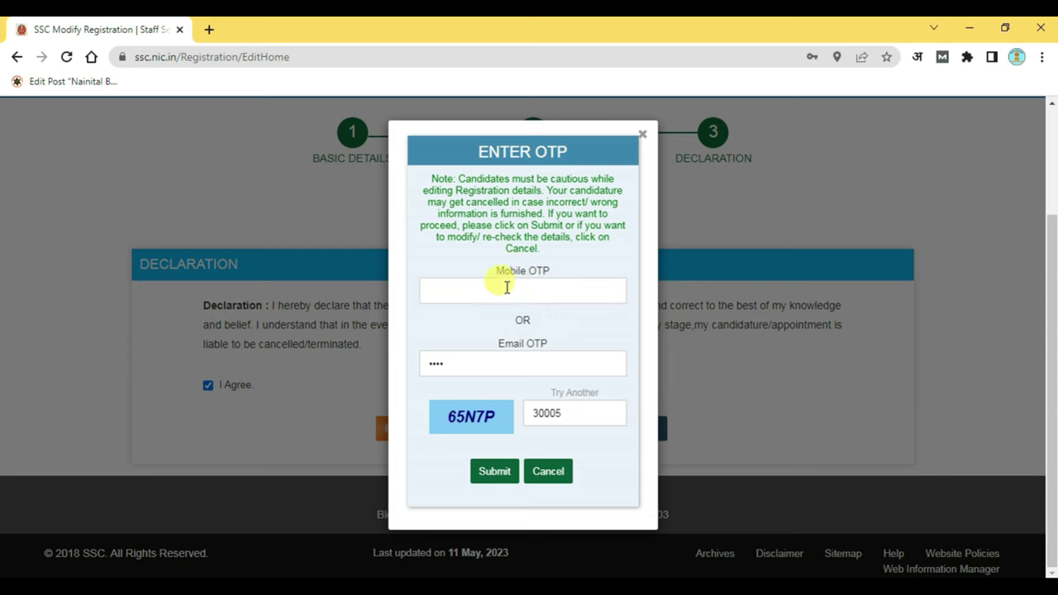
Move the OTP code from Email OTP into Mobile OTP, clear the old captcha, and submit.
{"action": "left_click", "coordinate": [458, 365]}
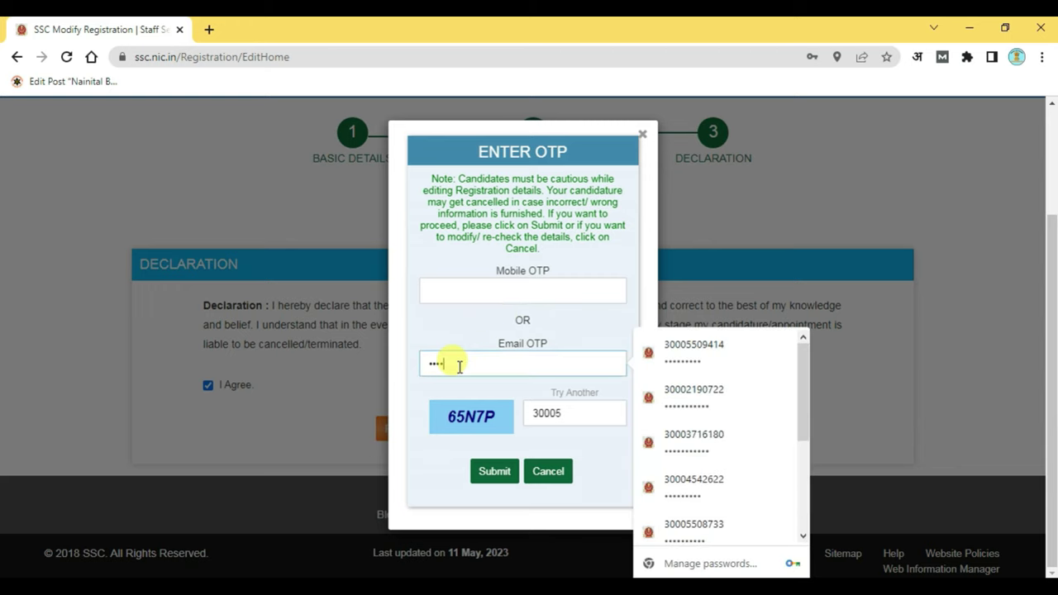
{"action": "key", "text": "BackSpace"}
{"action": "key", "text": "BackSpace"}
{"action": "key", "text": "BackSpace"}
{"action": "key", "text": "BackSpace"}
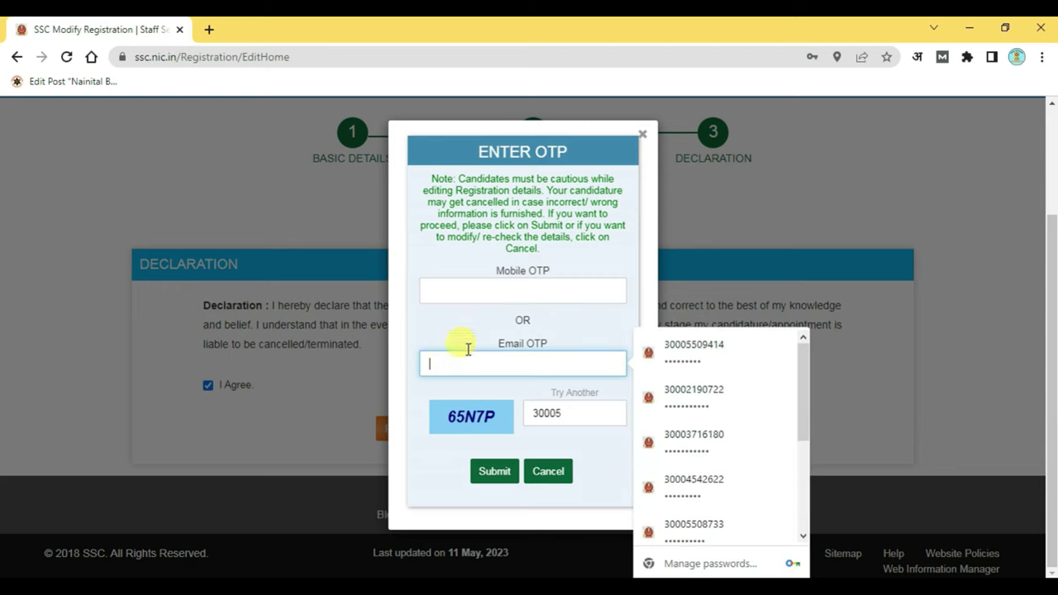
{"action": "left_click", "coordinate": [461, 286]}
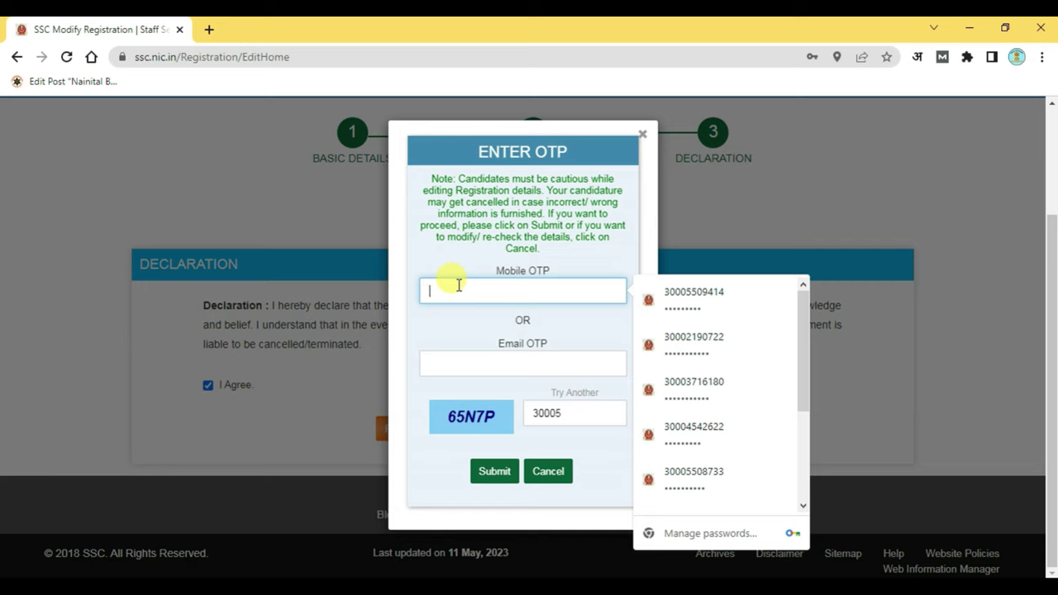
{"action": "type", "text": "12"}
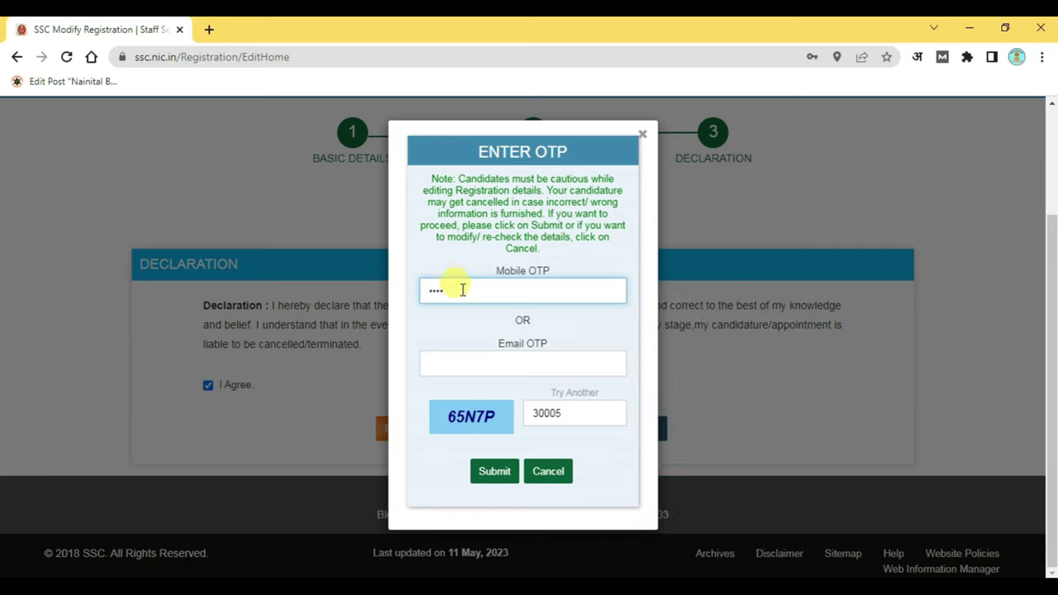
{"action": "left_click_drag", "start_coordinate": [570, 411], "coordinate": [537, 416]}
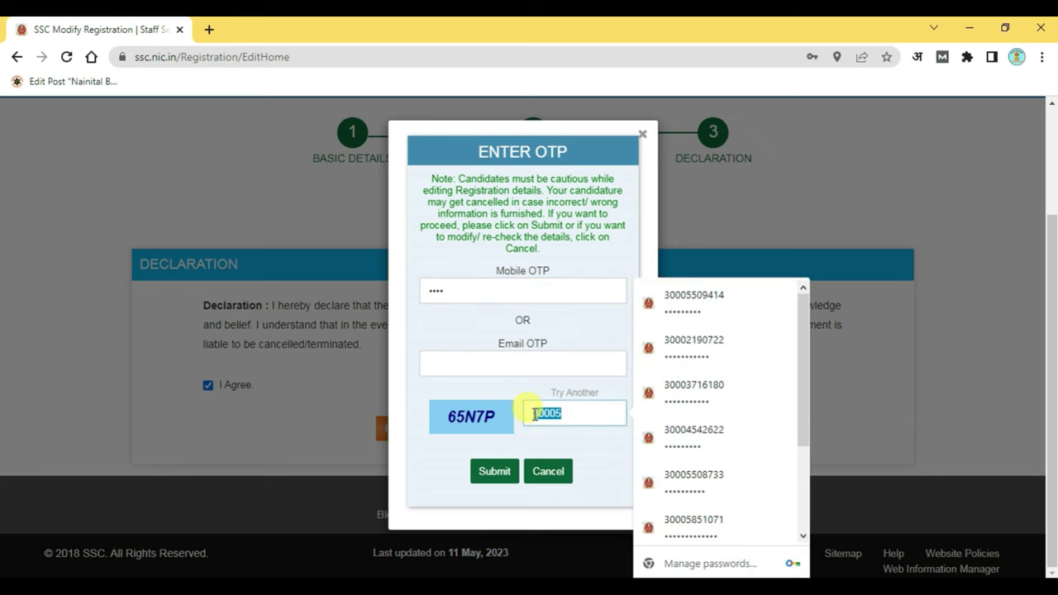
{"action": "key", "text": "BackSpace"}
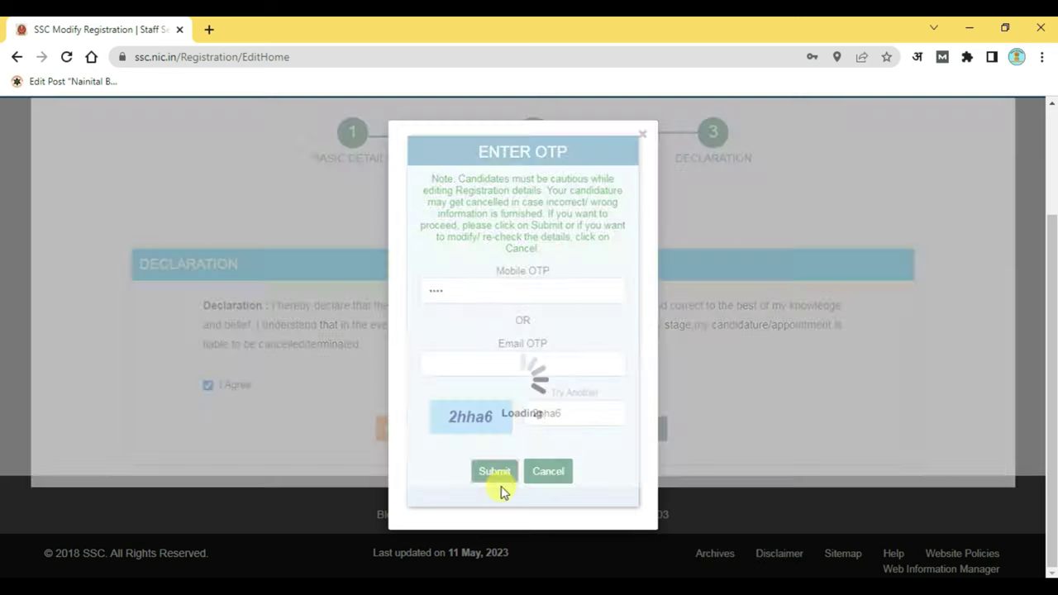
{"action": "left_click", "coordinate": [494, 471]}
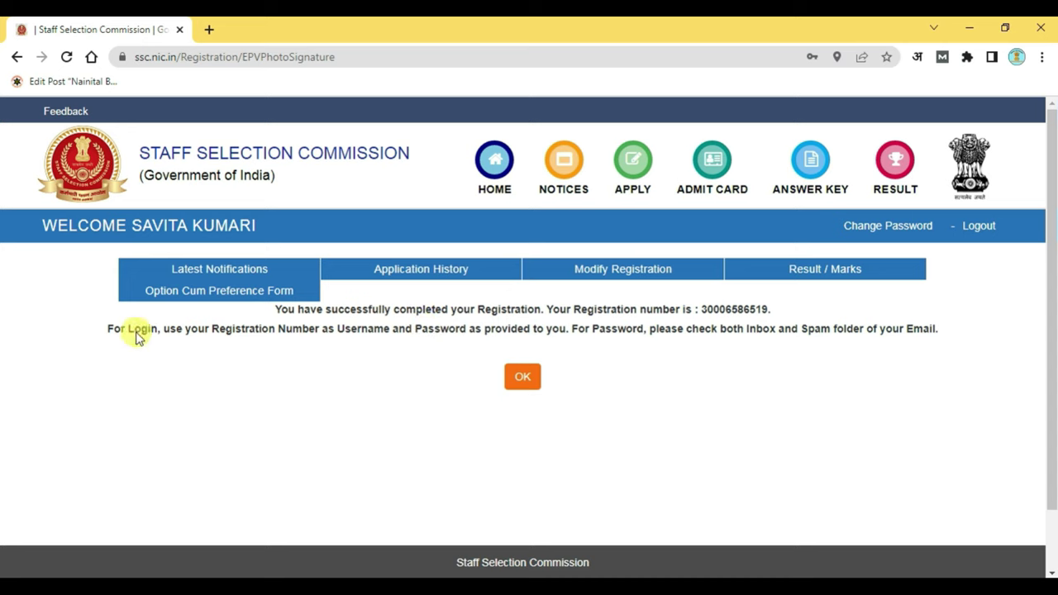
Acknowledge the registration-complete notice to view Latest Notifications listing the Combined Higher Secondary (10+2) Level Examination, 2023.
{"action": "left_click", "coordinate": [525, 381]}
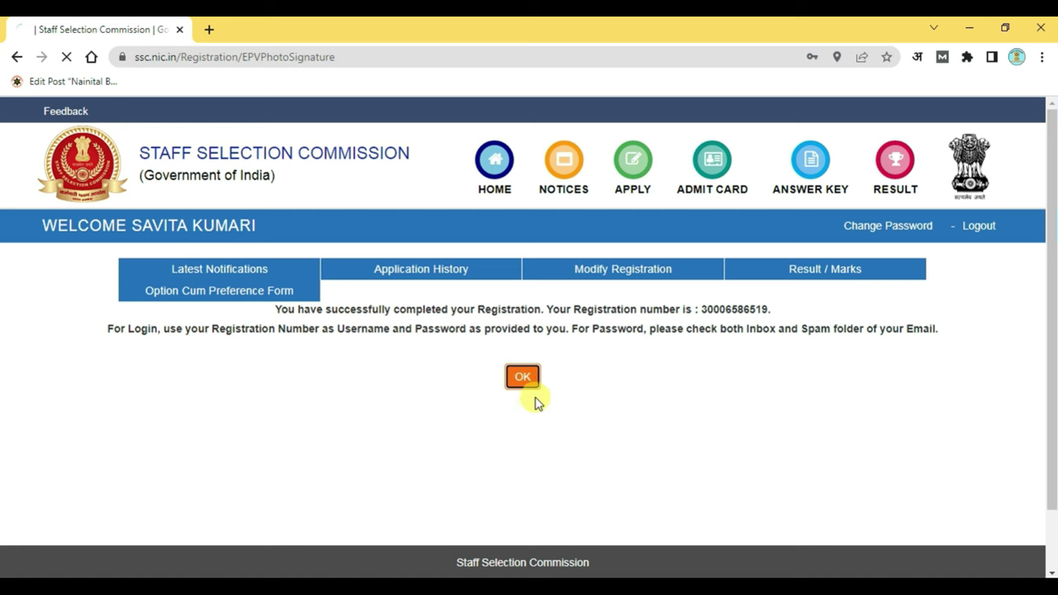
{"action": "scroll", "coordinate": [546, 397], "scroll_direction": "down", "scroll_amount": 2}
{"action": "scroll", "coordinate": [505, 355], "scroll_direction": "up", "scroll_amount": 2}
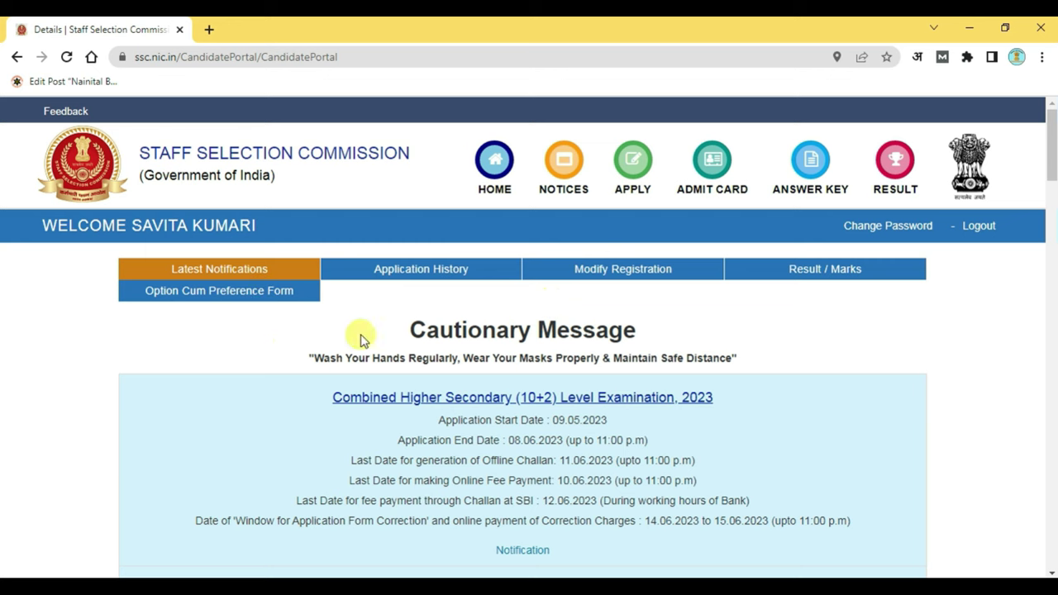
{"action": "scroll", "coordinate": [456, 339], "scroll_direction": "down", "scroll_amount": 10}
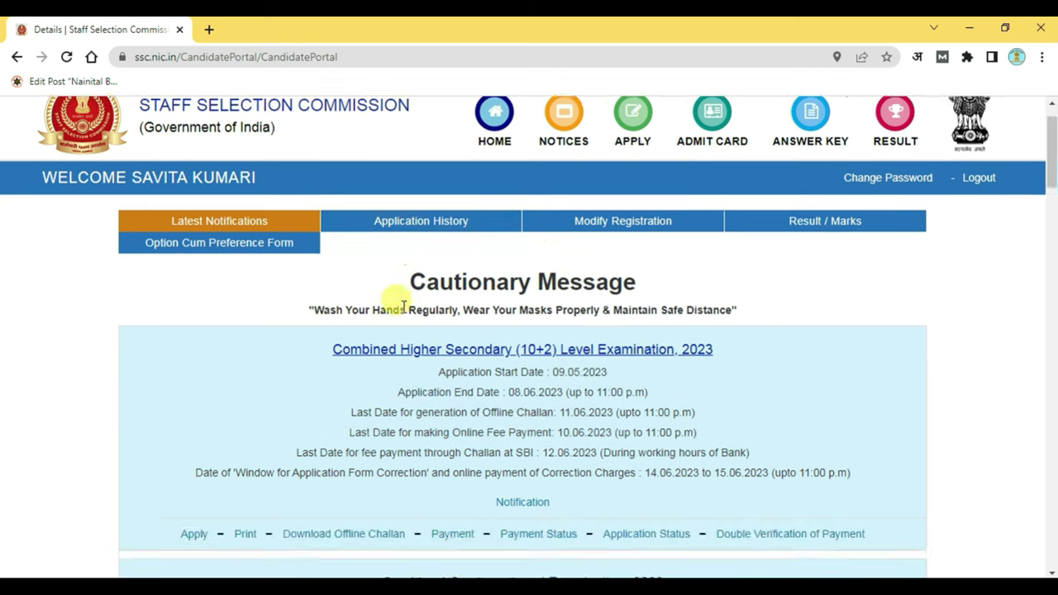
{"action": "scroll", "coordinate": [471, 381], "scroll_direction": "up", "scroll_amount": 5}
{"action": "scroll", "coordinate": [390, 289], "scroll_direction": "up", "scroll_amount": 2}
{"action": "scroll", "coordinate": [380, 306], "scroll_direction": "down", "scroll_amount": 3}
{"action": "scroll", "coordinate": [396, 312], "scroll_direction": "up", "scroll_amount": 4}
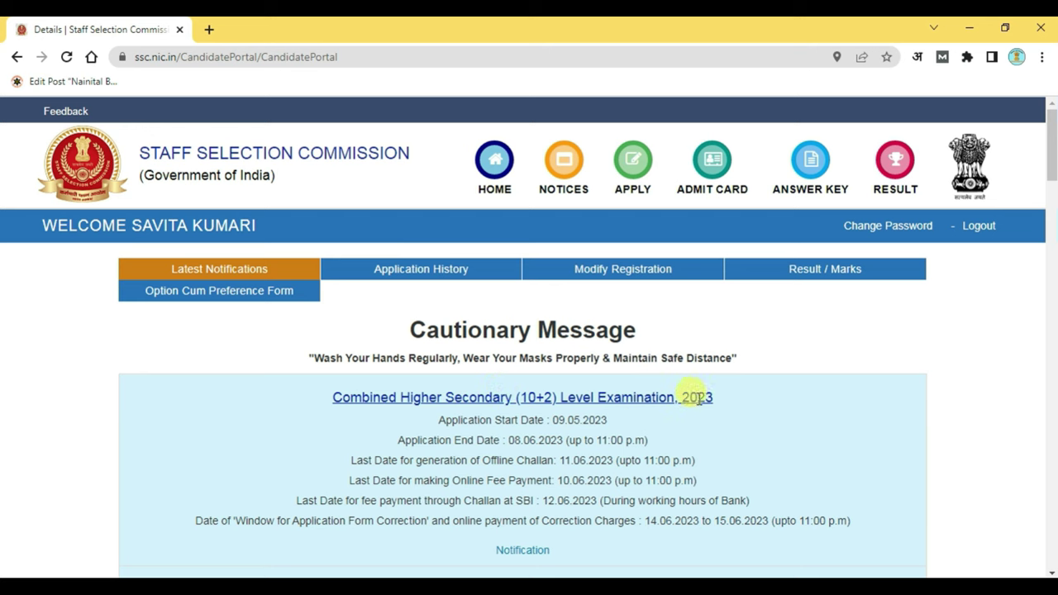
{"action": "scroll", "coordinate": [517, 348], "scroll_direction": "down", "scroll_amount": 2}
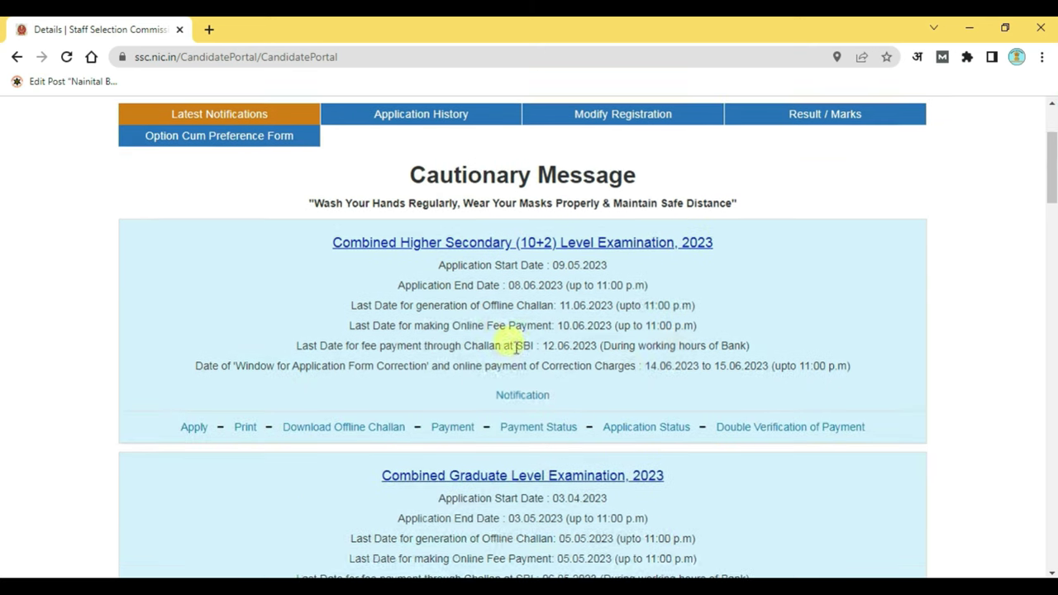
{"action": "scroll", "coordinate": [653, 291], "scroll_direction": "down", "scroll_amount": 2}
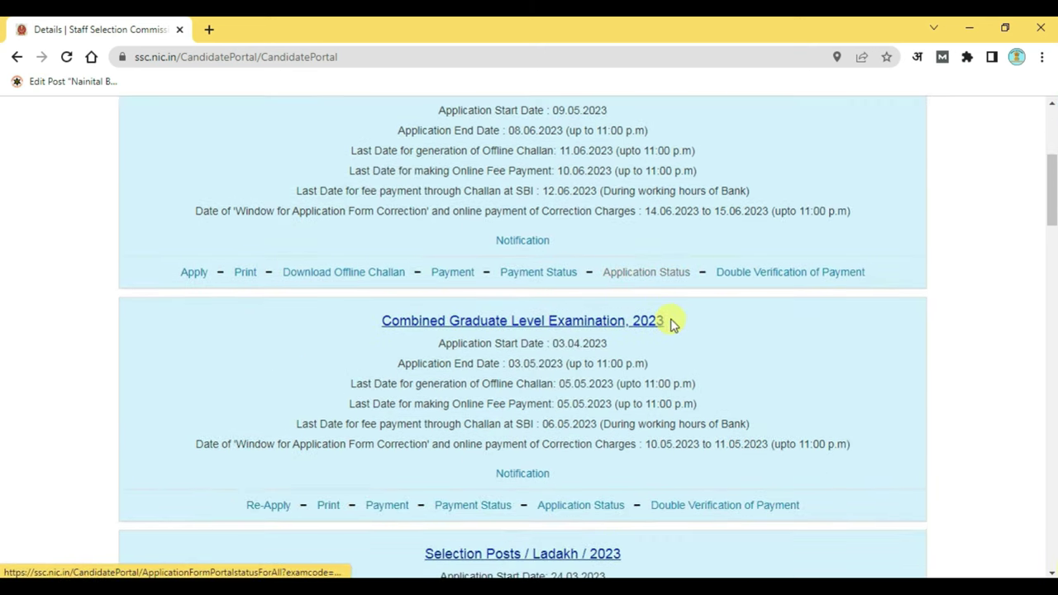